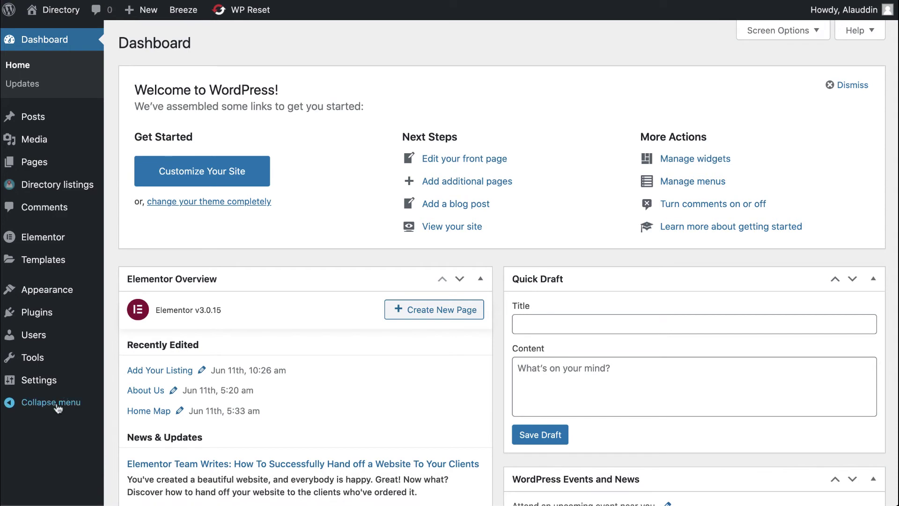
# - Run WP Reset's Nuclear Site Reset with the confirmation word "reset", deleting all custom files and data
pyautogui.moveTo(63, 375)
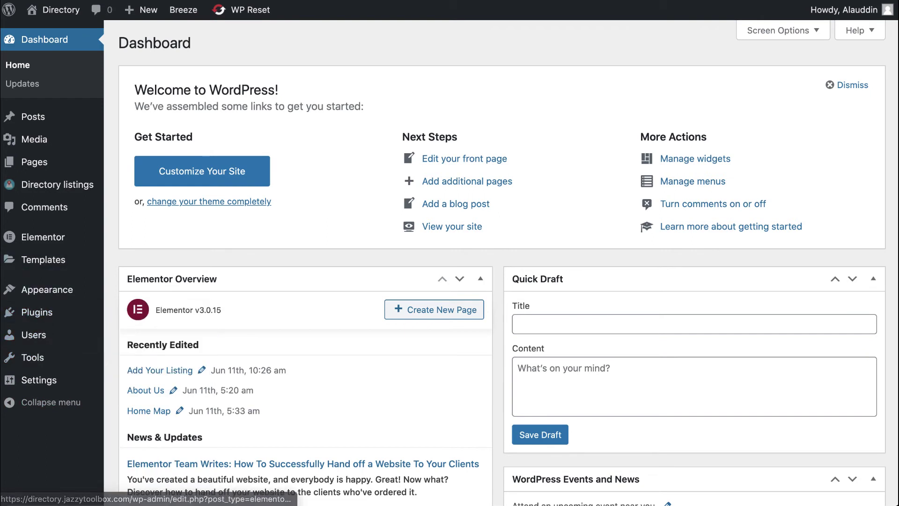
pyautogui.moveTo(243, 10)
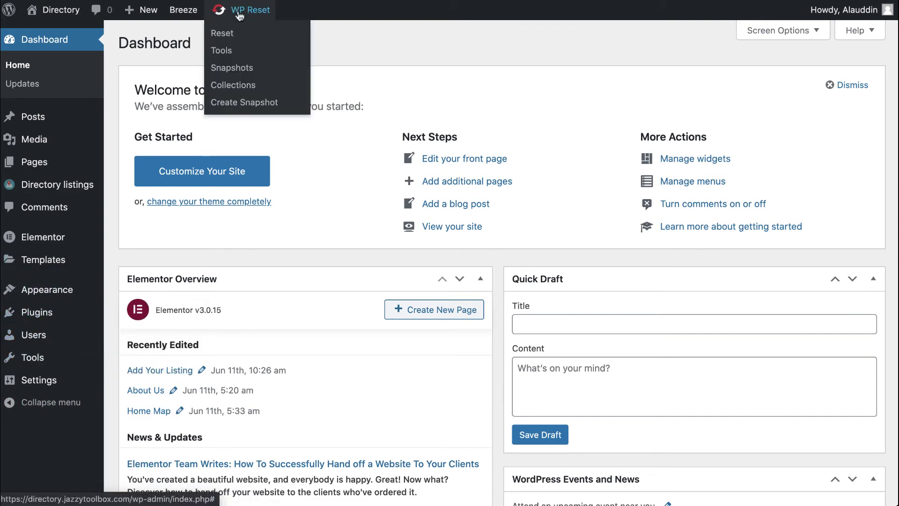
pyautogui.click(223, 33)
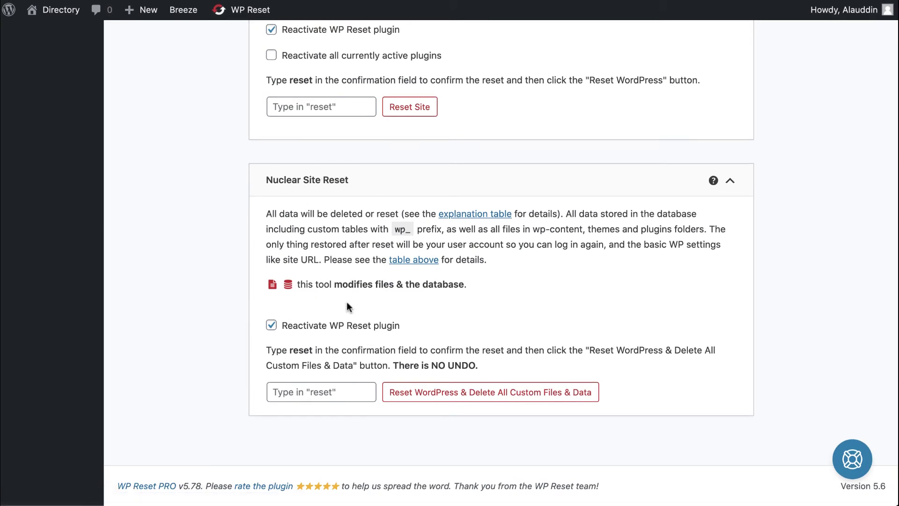
pyautogui.click(304, 391)
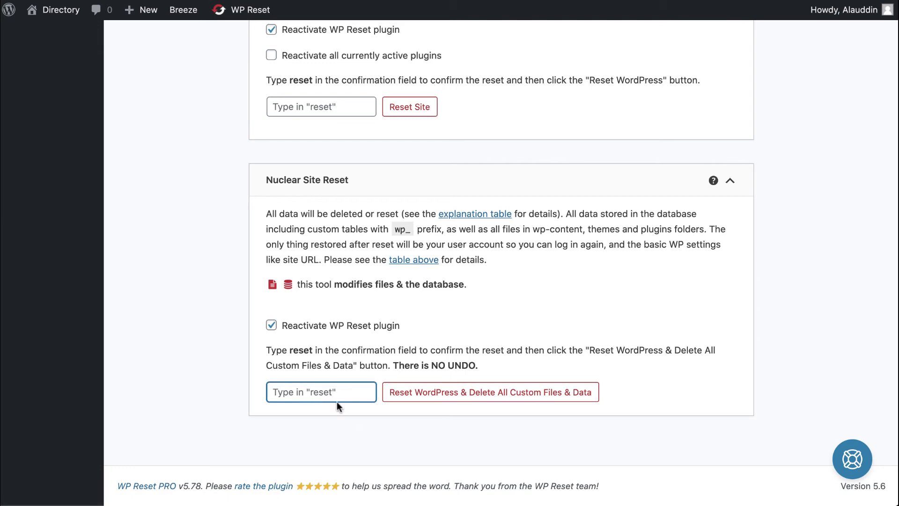
pyautogui.write('reset')
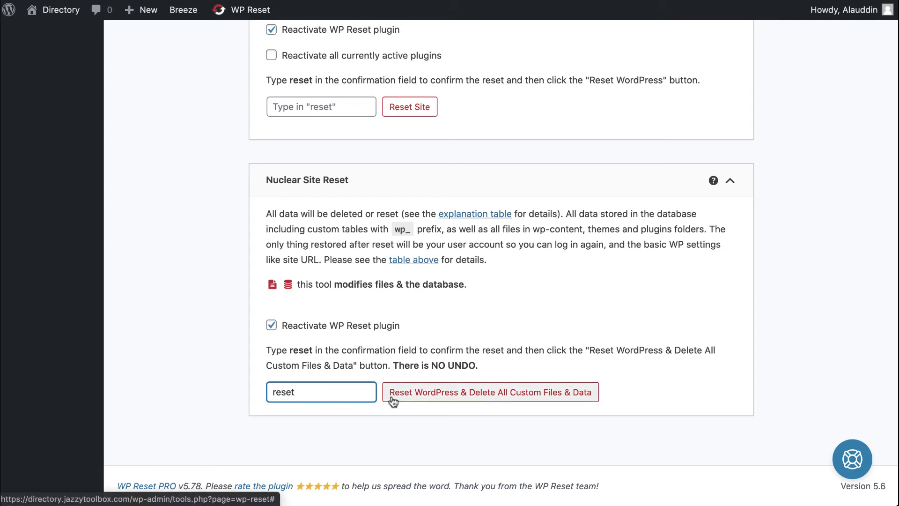
pyautogui.click(438, 394)
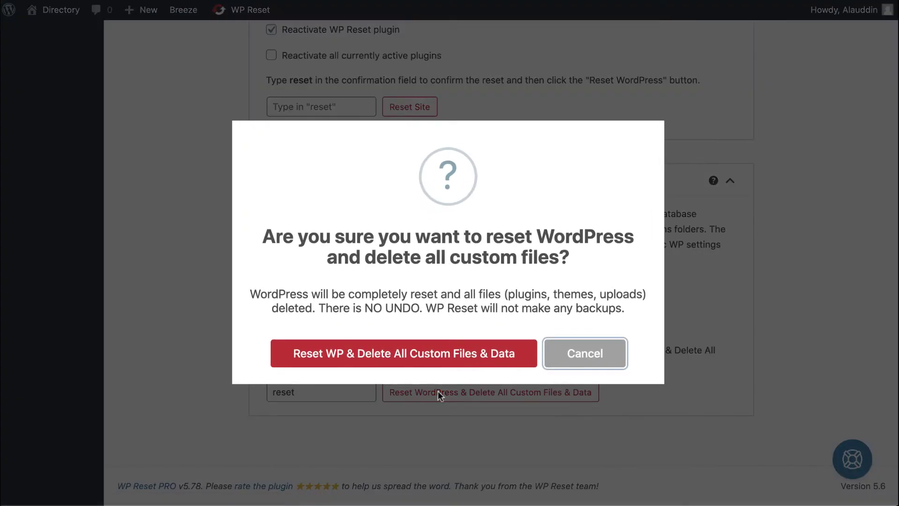
pyautogui.click(422, 355)
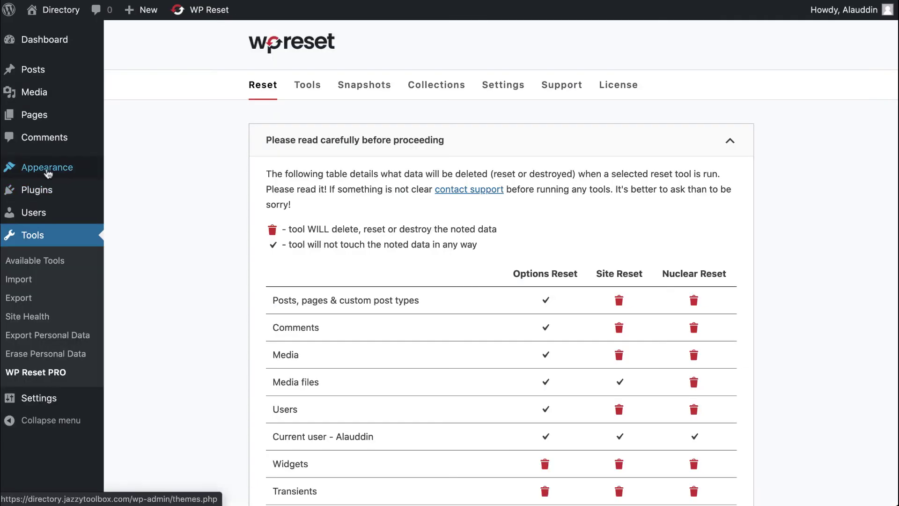
# - Install the featured Twenty Twenty-One theme and view the site's front page
pyautogui.click(49, 174)
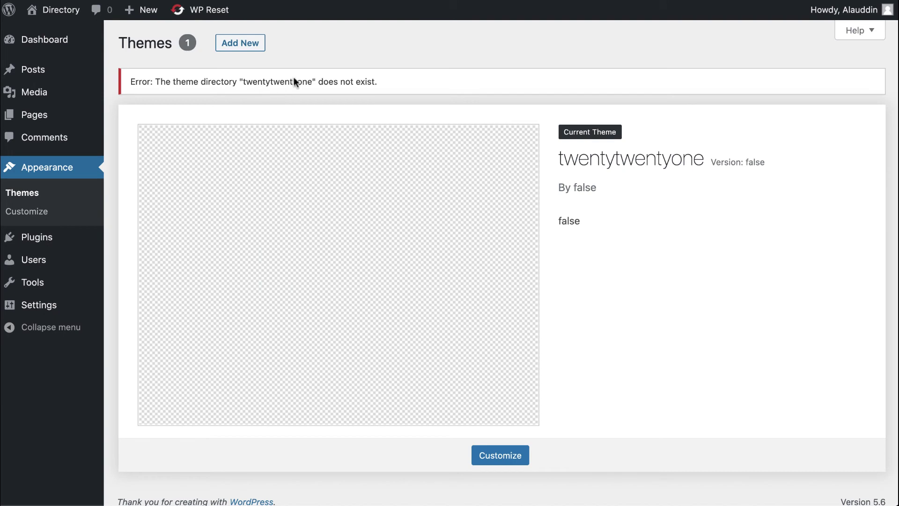
pyautogui.click(234, 46)
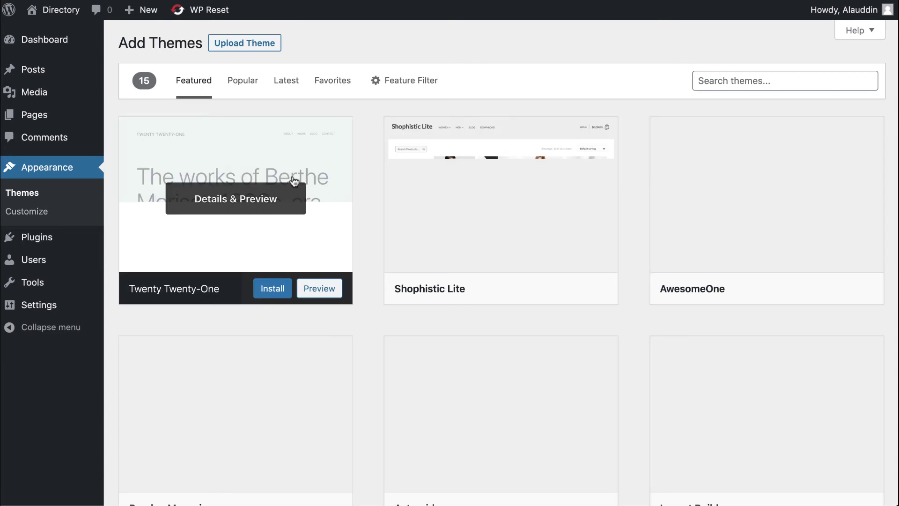
pyautogui.click(276, 291)
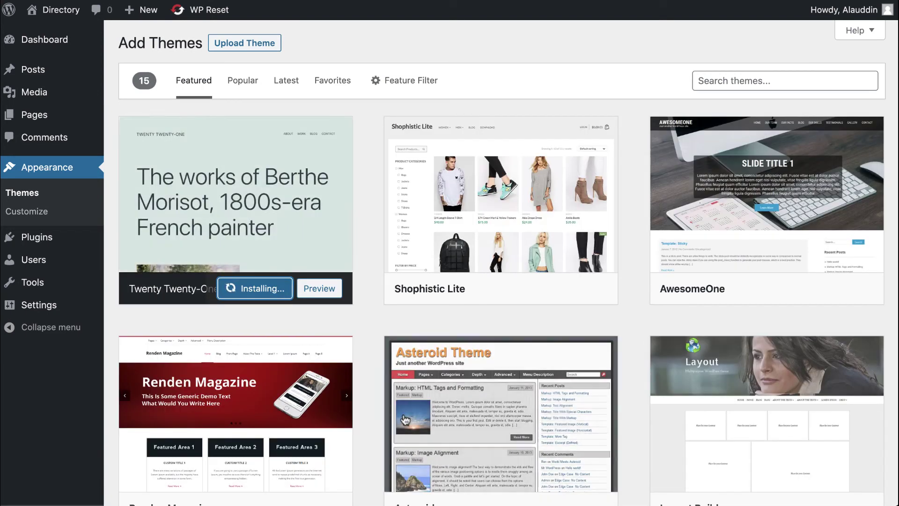
pyautogui.moveTo(47, 10)
pyautogui.click(47, 34)
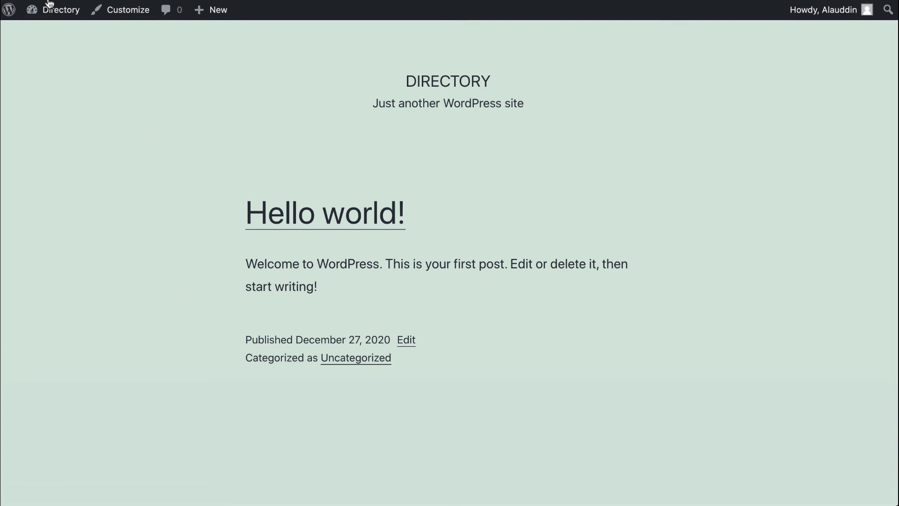
# - Upload the dList theme's zip file, then install and activate the theme
pyautogui.moveTo(51, 18)
pyautogui.click(45, 50)
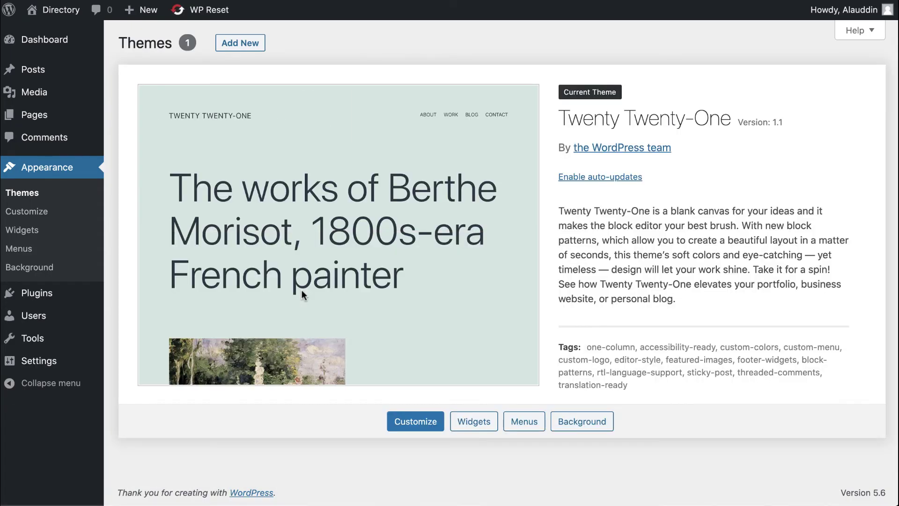
pyautogui.click(237, 43)
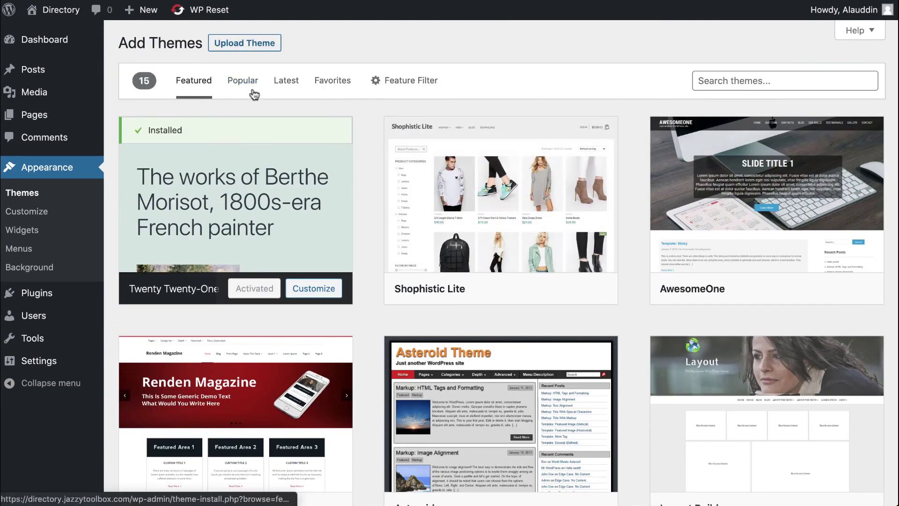
pyautogui.click(243, 44)
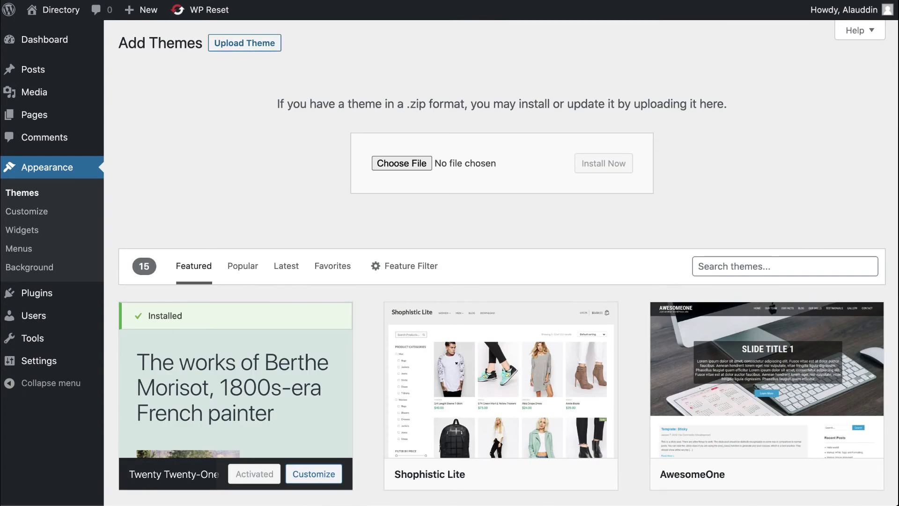
pyautogui.moveTo(890, 358); pyautogui.dragTo(379, 166)
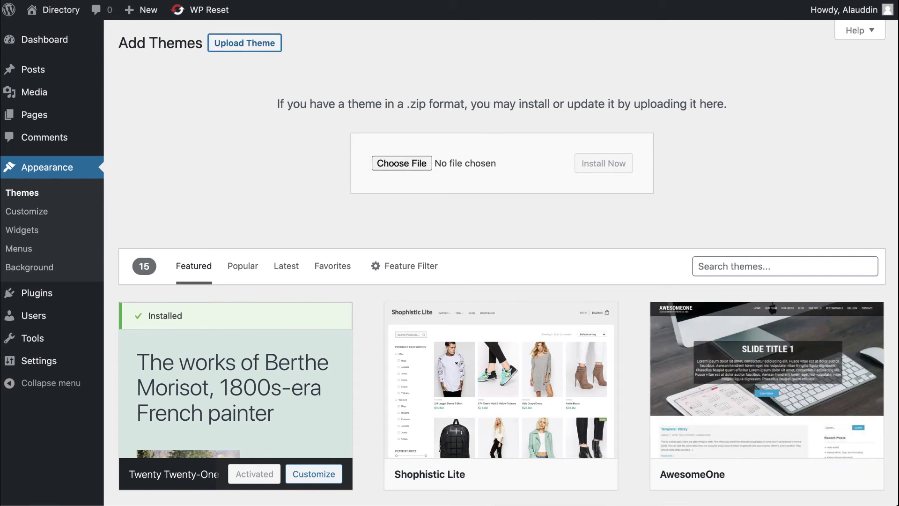
pyautogui.click(605, 167)
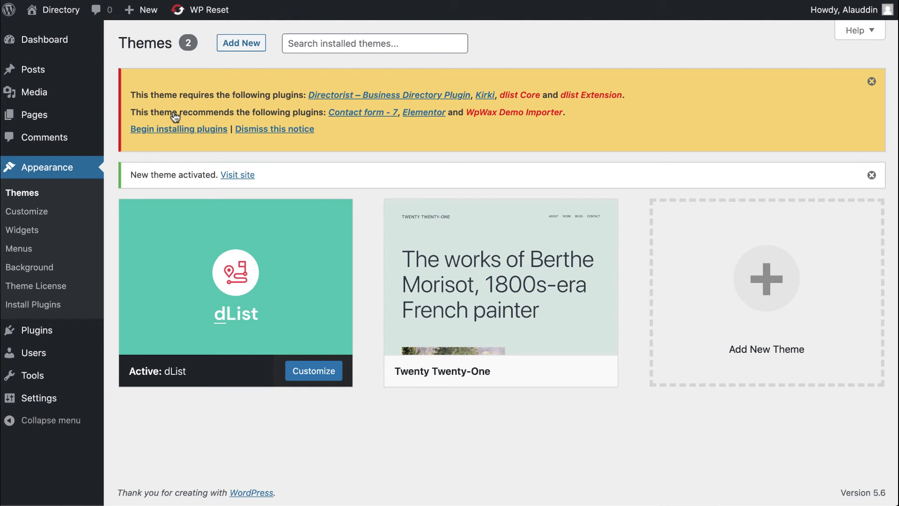
# - Bulk install all of the theme's required and recommended plugins except Contact form - 7
pyautogui.click(164, 131)
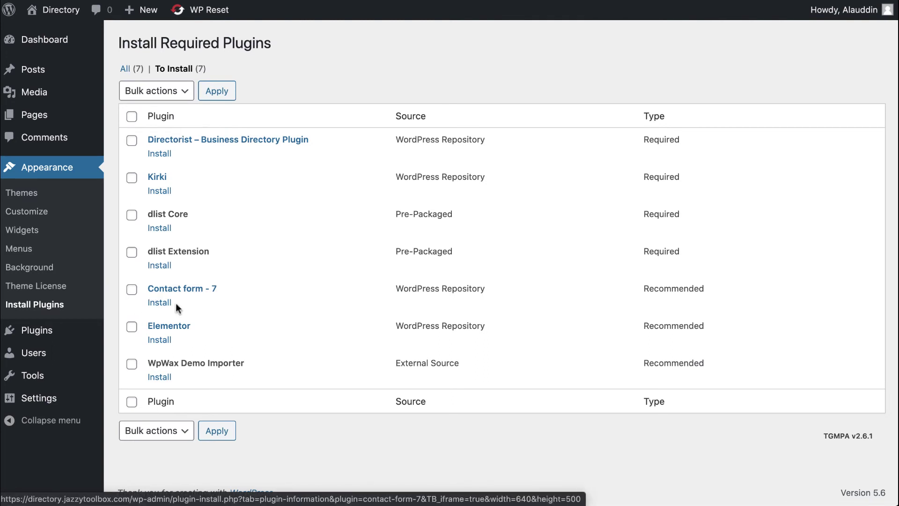
pyautogui.click(153, 297)
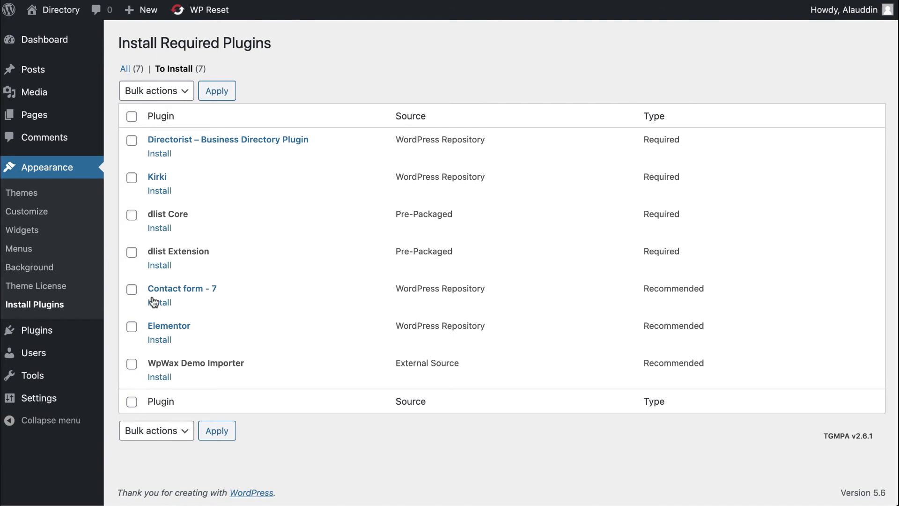
pyautogui.click(132, 117)
pyautogui.click(131, 290)
pyautogui.click(150, 429)
pyautogui.click(147, 447)
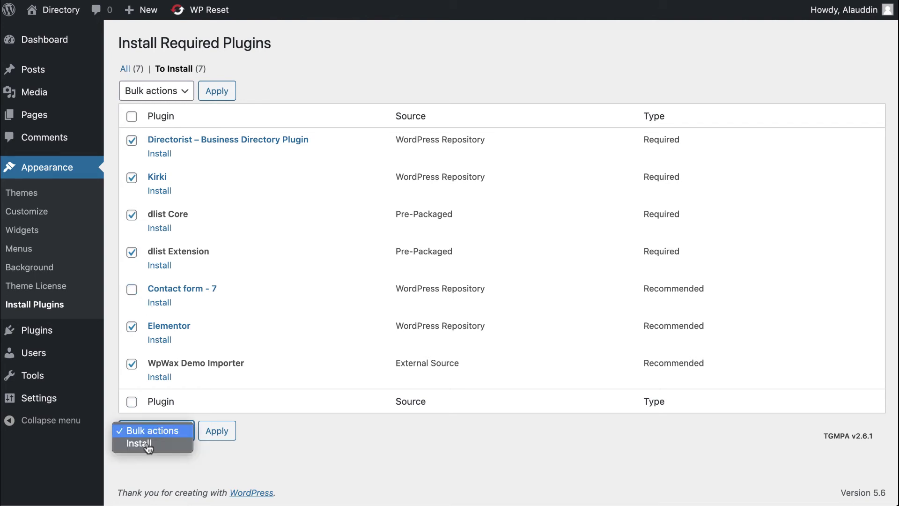
pyautogui.click(216, 437)
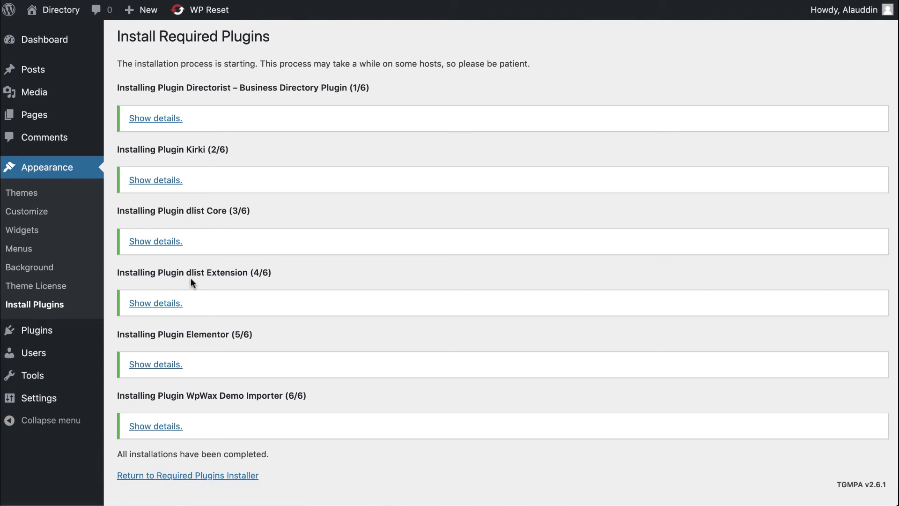
# - Return to the required plugins list and bulk activate every plugin except Contact form - 7
pyautogui.click(187, 476)
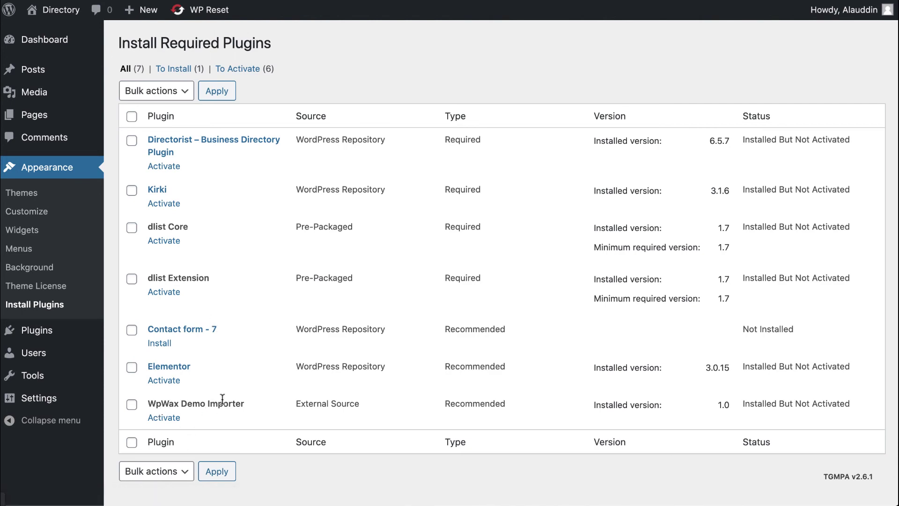
pyautogui.click(132, 118)
pyautogui.click(133, 330)
pyautogui.click(159, 471)
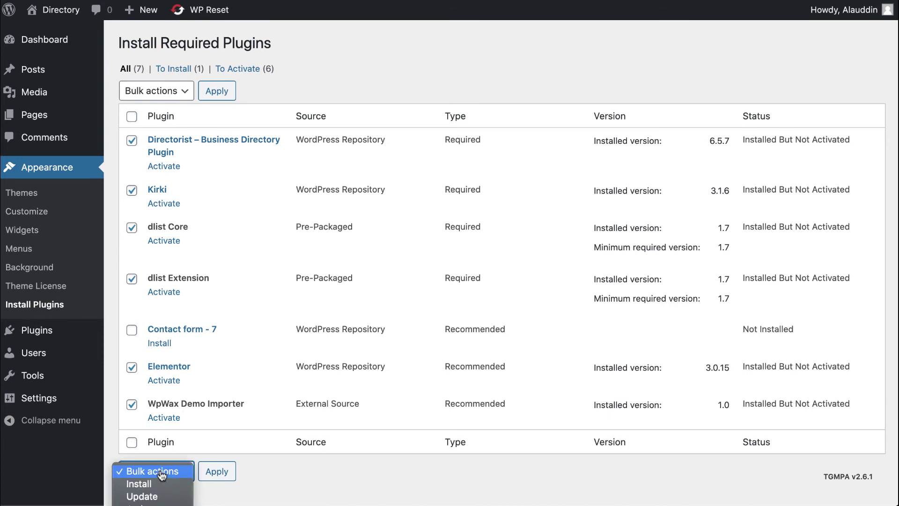
pyautogui.click(145, 505)
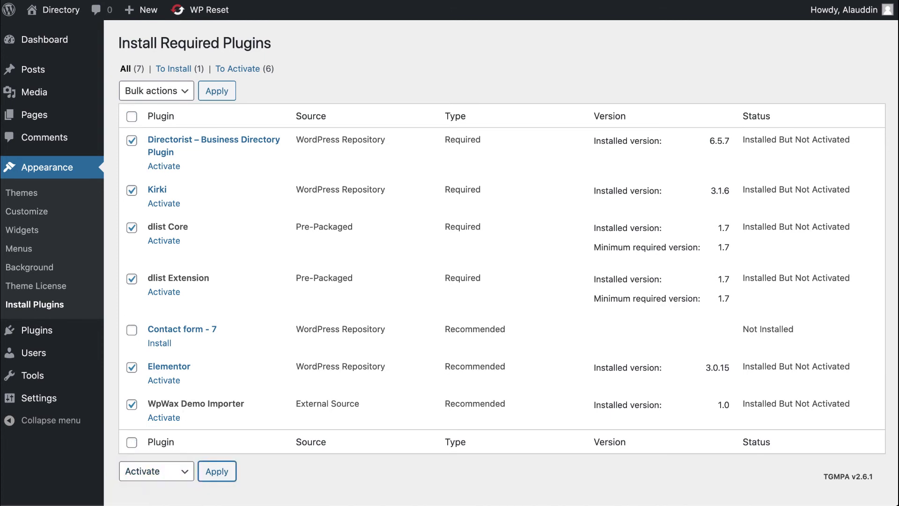
pyautogui.click(217, 471)
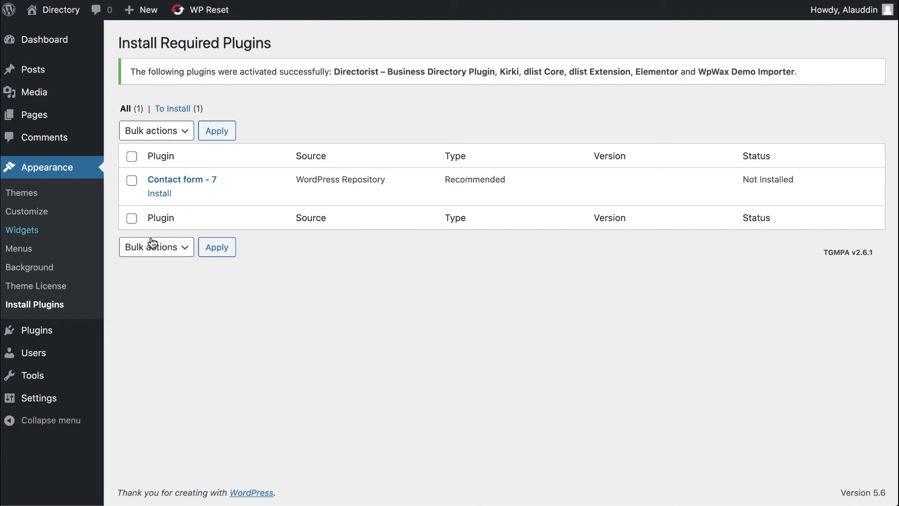
# - Import the theme's Home Static demo content into the site
pyautogui.click(27, 167)
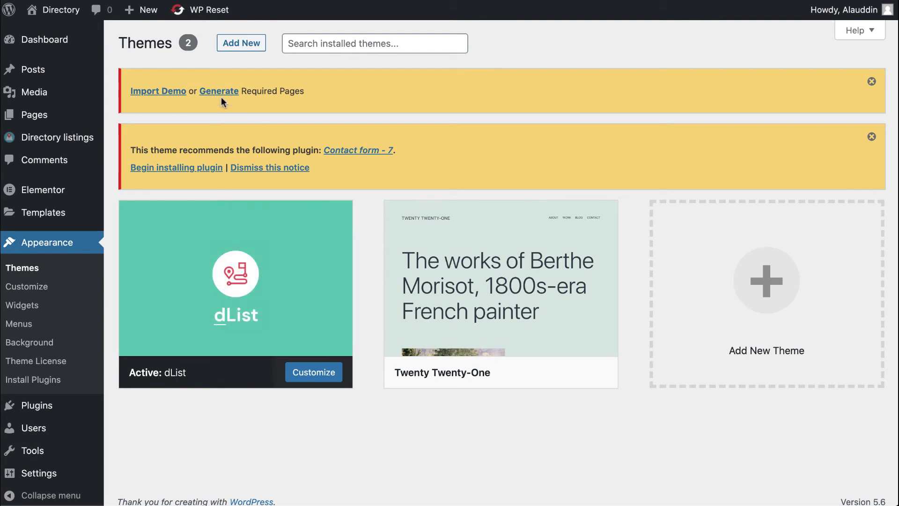
pyautogui.click(157, 92)
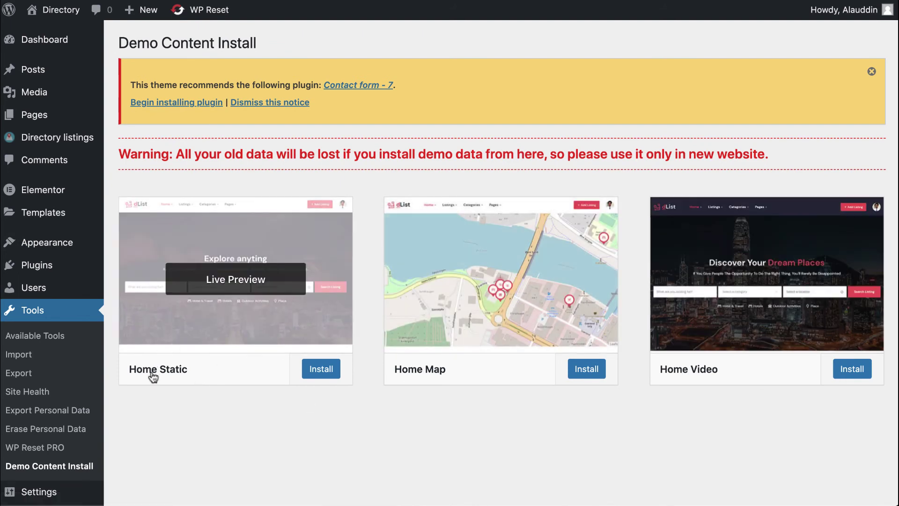
pyautogui.click(327, 373)
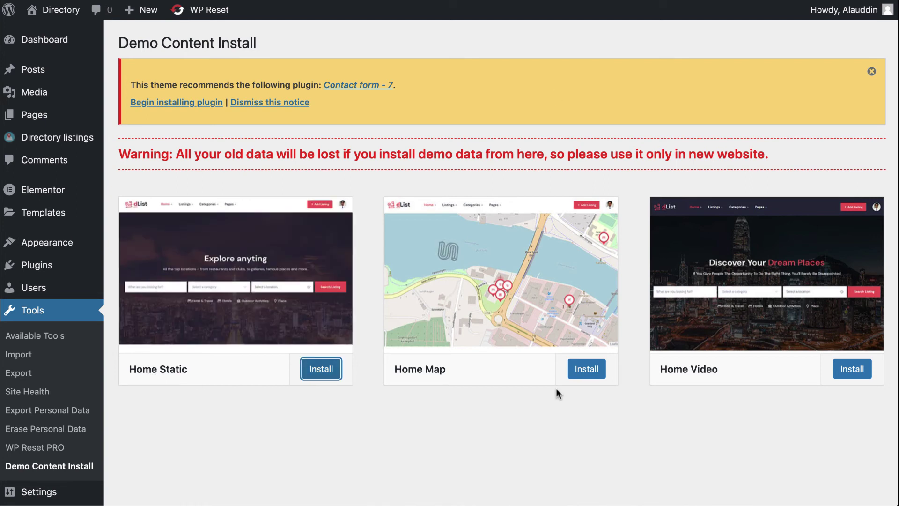
pyautogui.click(324, 370)
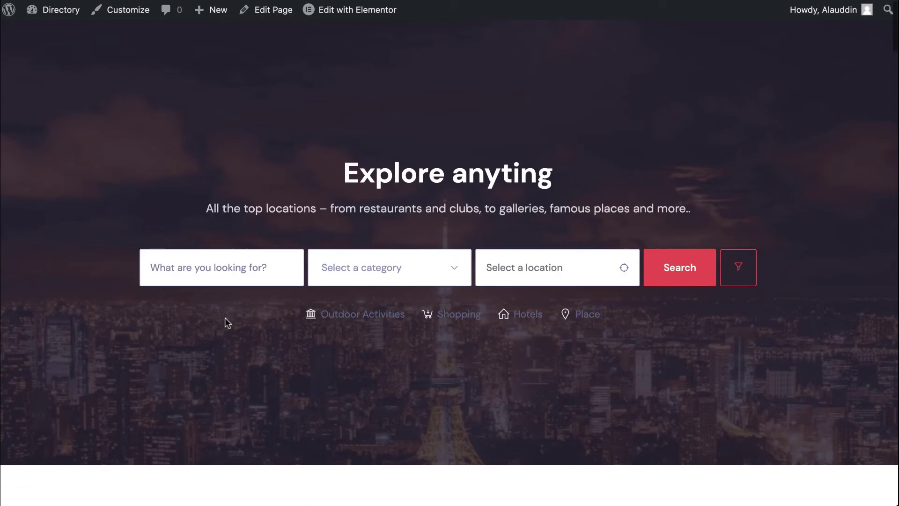
# - Examine the imported demo home page, from the search header through the listing and location sections
pyautogui.scroll(-10, 226, 320)
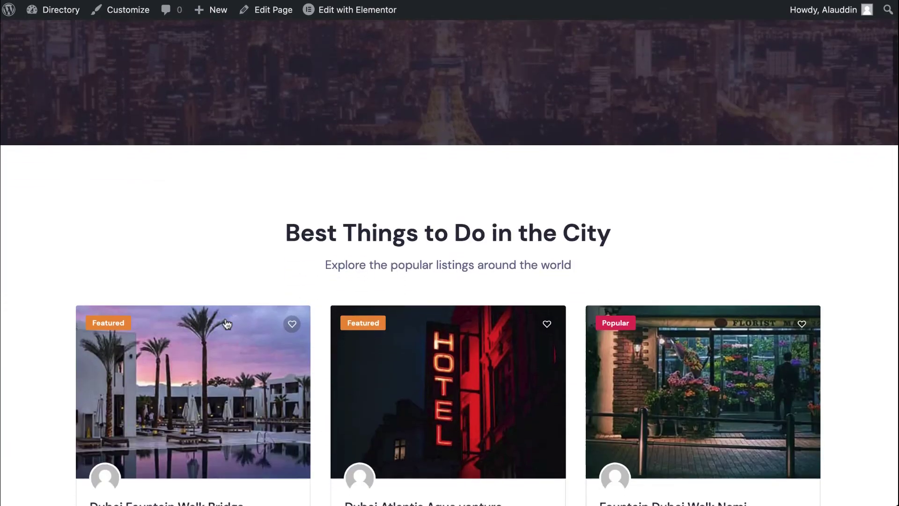
pyautogui.scroll(10, 227, 324)
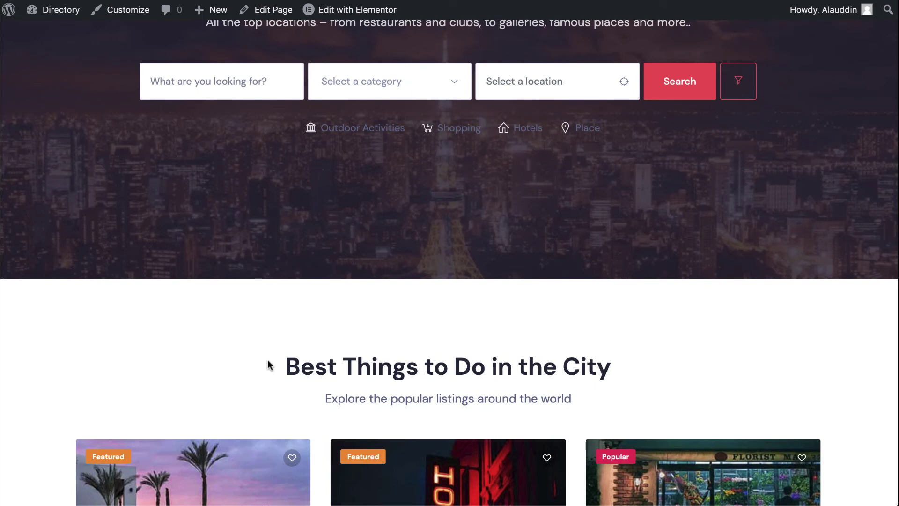
pyautogui.scroll(-10, 268, 363)
pyautogui.scroll(-10, 242, 260)
pyautogui.scroll(6, 227, 207)
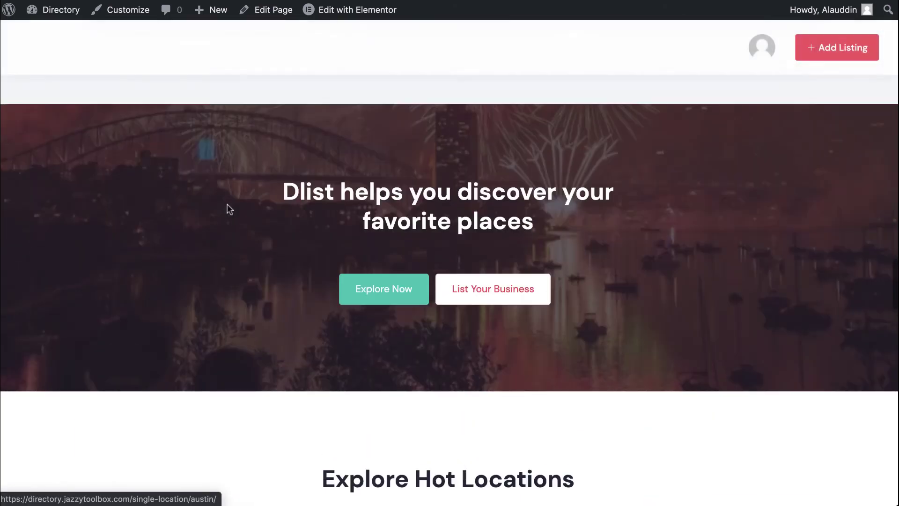
pyautogui.scroll(-12, 227, 207)
# - Open the site's admin area, update the WordPress database and continue to the dashboard
pyautogui.moveTo(51, 18)
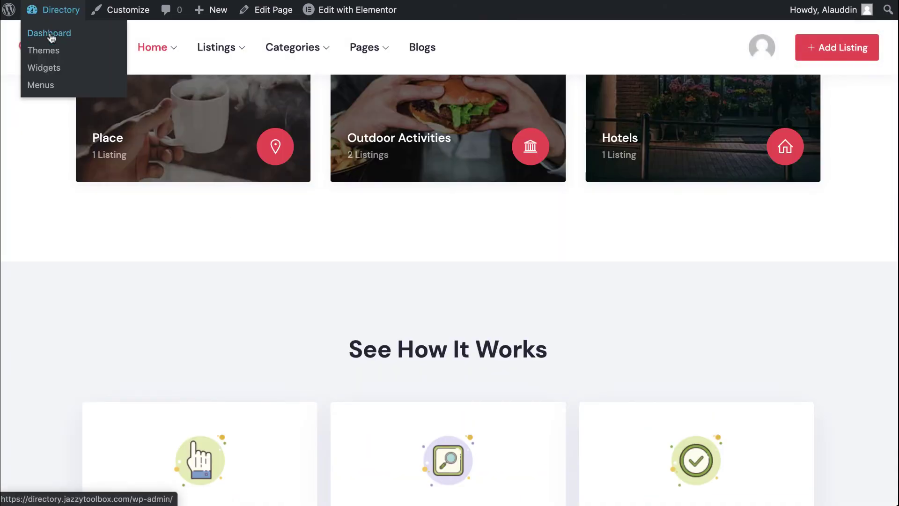
pyautogui.click(43, 67)
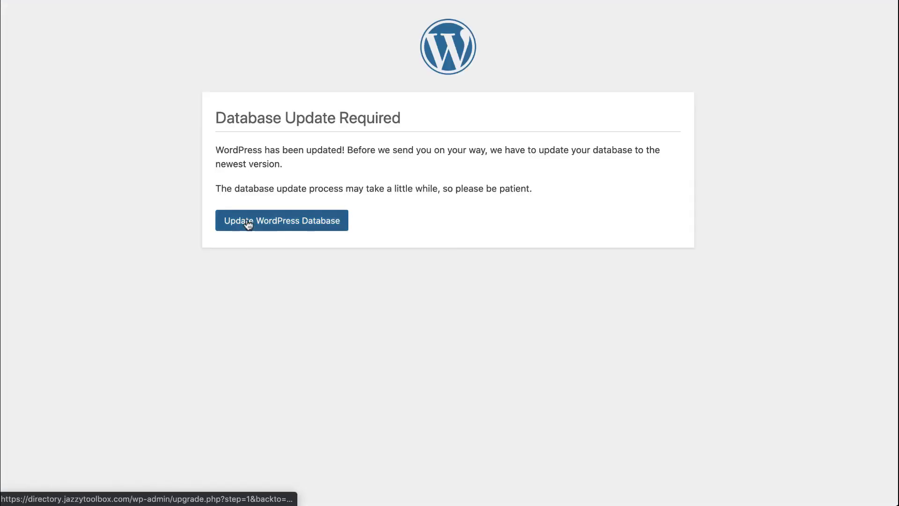
pyautogui.click(248, 224)
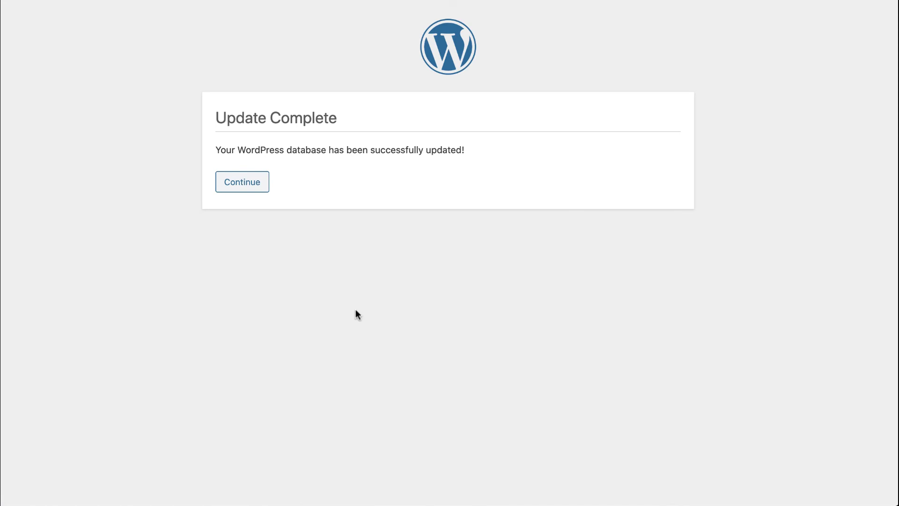
pyautogui.click(243, 183)
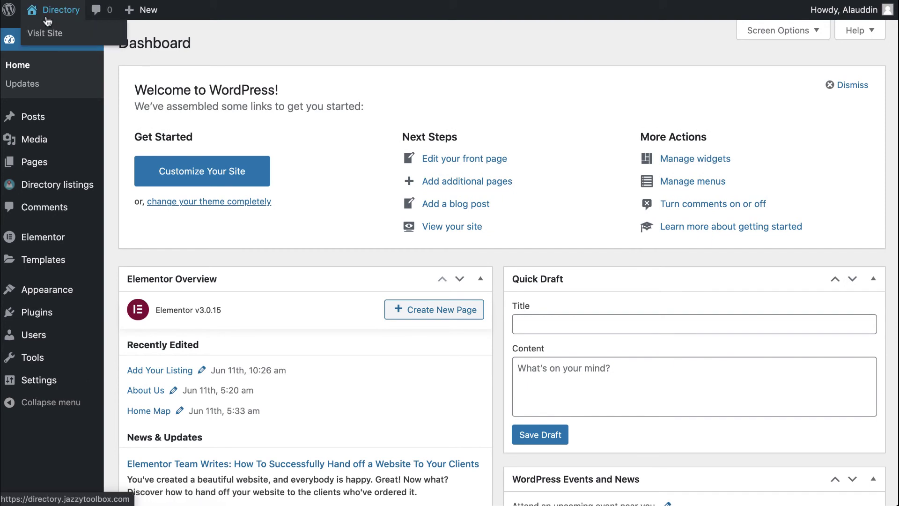
# - Open the directory listings settings and examine the Form Fields options, including the title, description, pricing and location sections
pyautogui.moveTo(65, 192)
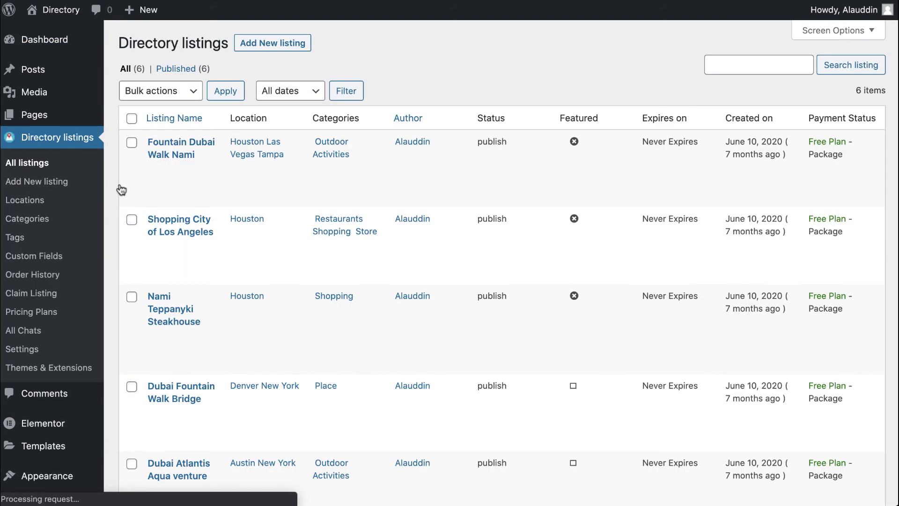
pyautogui.click(28, 353)
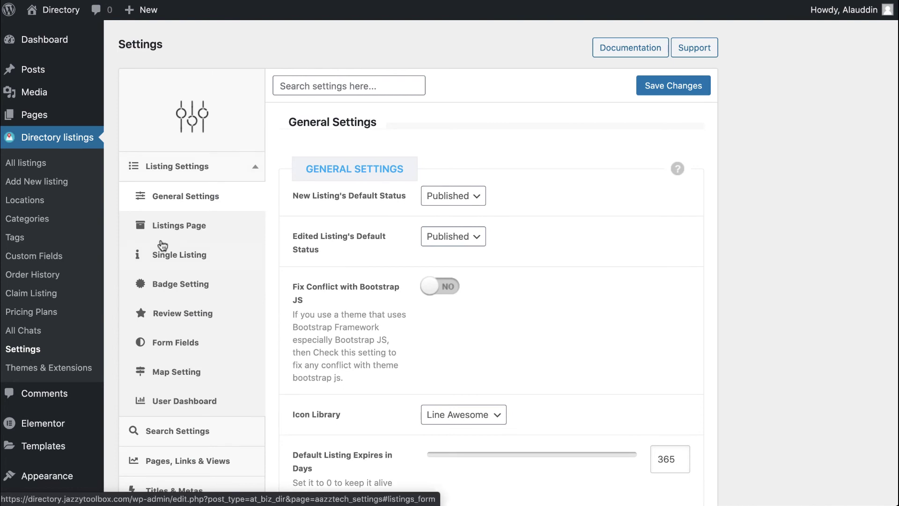
pyautogui.scroll(-3, 162, 245)
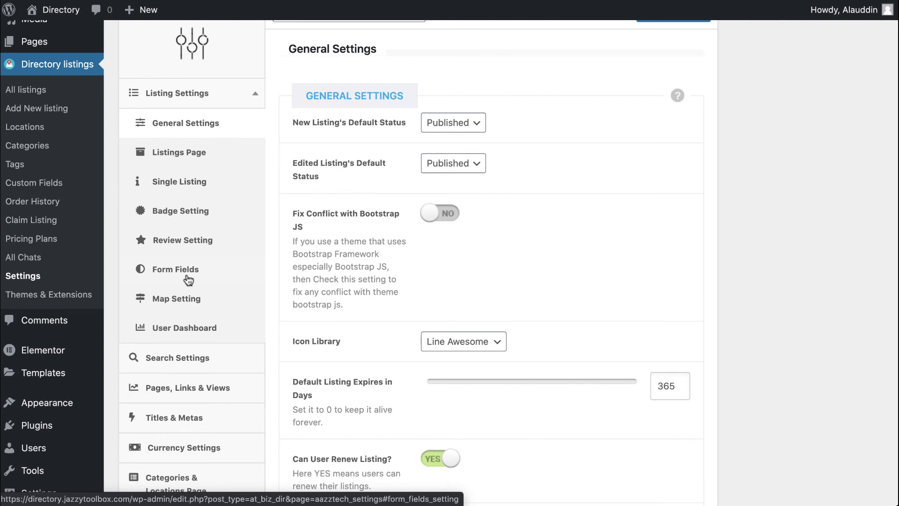
pyautogui.scroll(1, 188, 280)
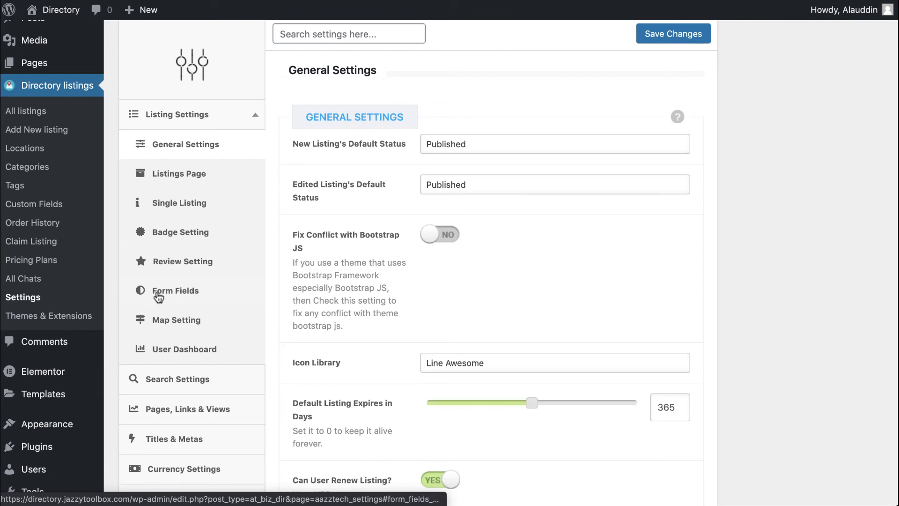
pyautogui.click(184, 295)
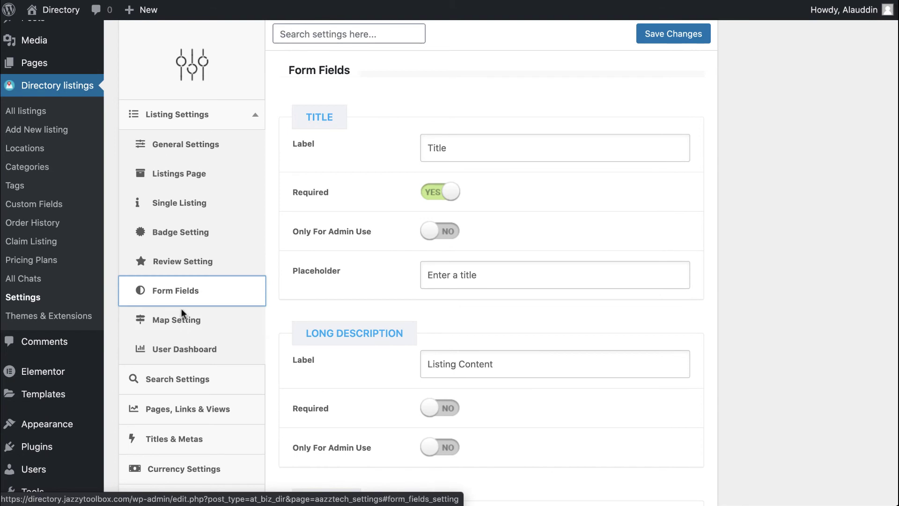
pyautogui.scroll(-20, 373, 399)
pyautogui.scroll(-1, 374, 399)
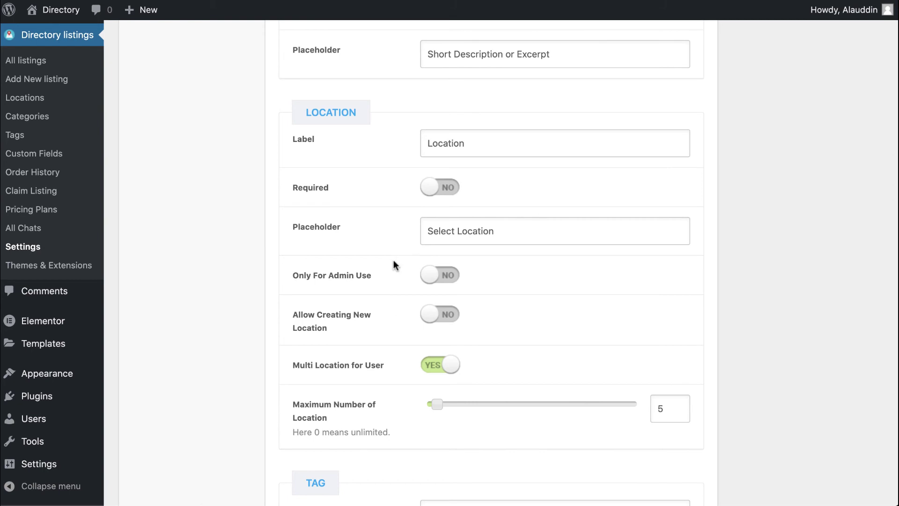
pyautogui.scroll(10, 366, 169)
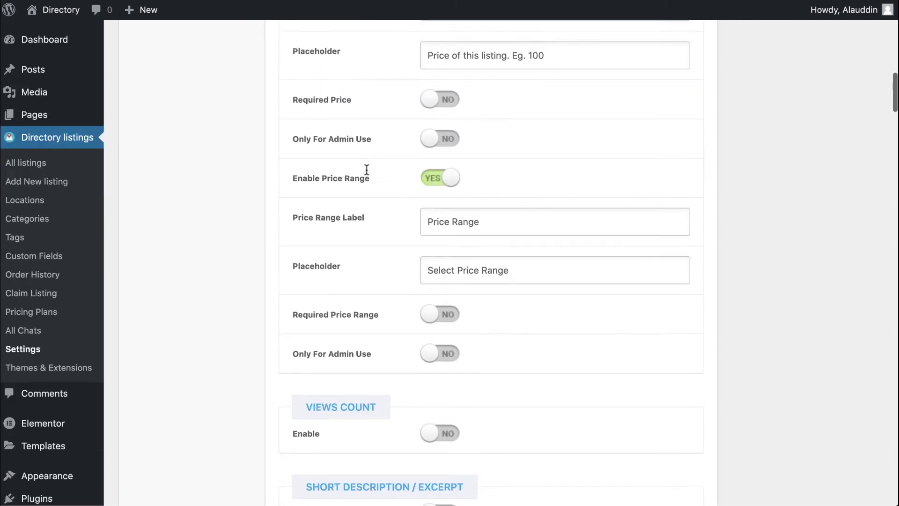
pyautogui.scroll(10, 251, 206)
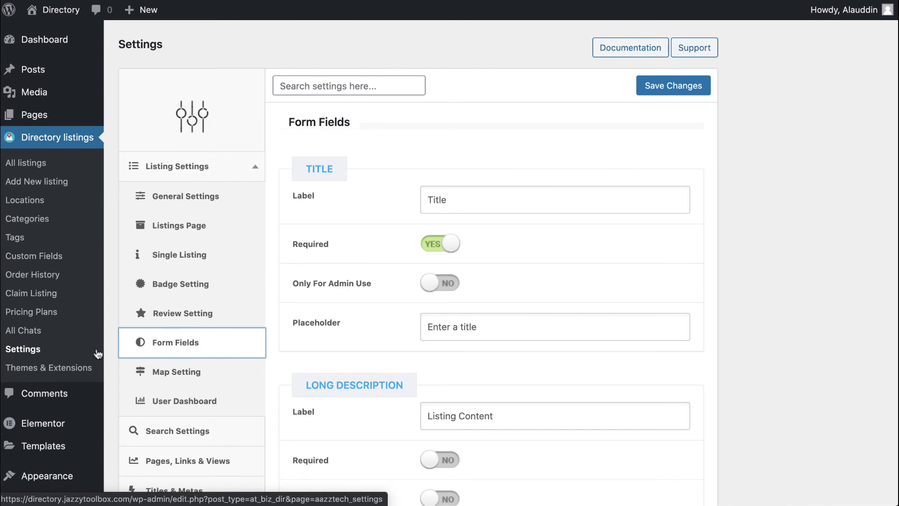
# - Open the Free Plan from the directory's pricing plans for editing and look through its details down to the shortcode section
pyautogui.click(212, 374)
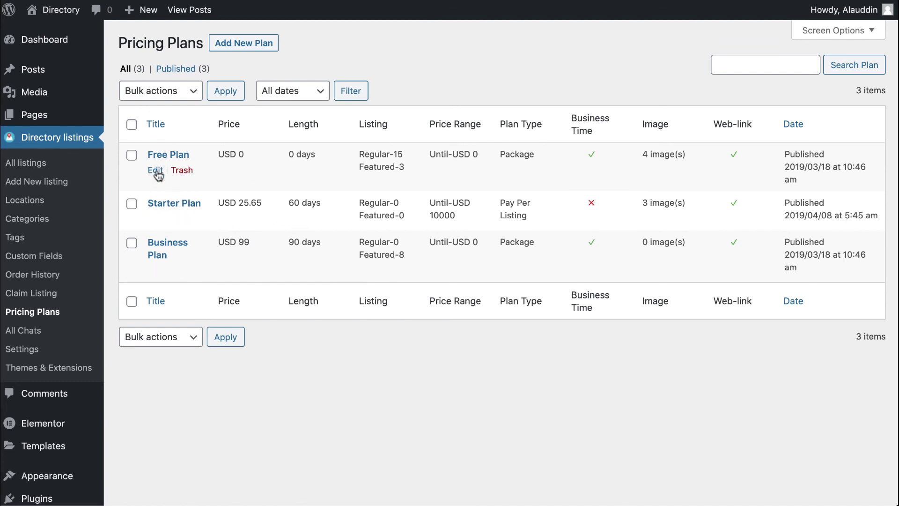
pyautogui.click(156, 170)
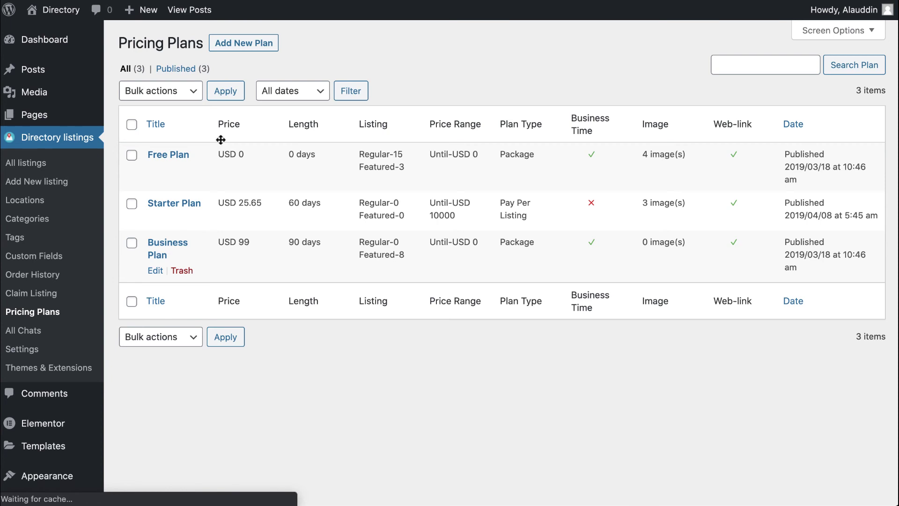
pyautogui.scroll(-2, 258, 290)
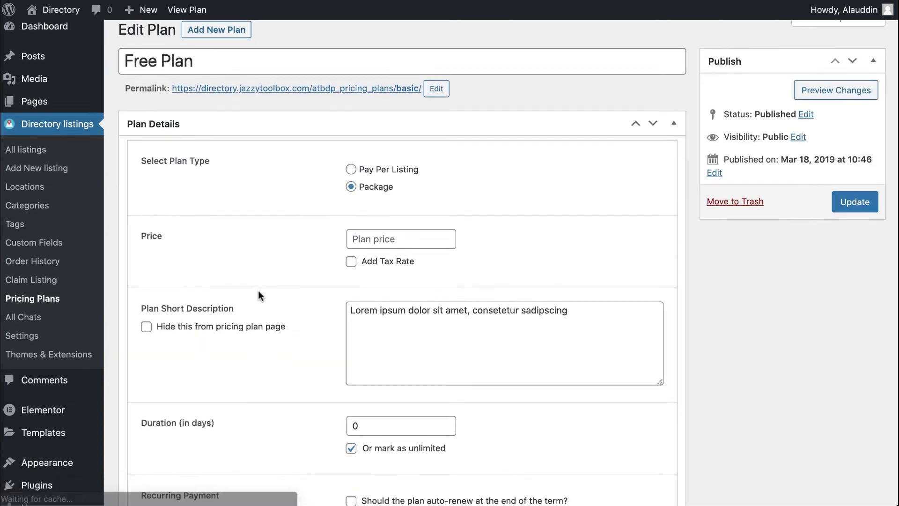
pyautogui.scroll(-10, 227, 296)
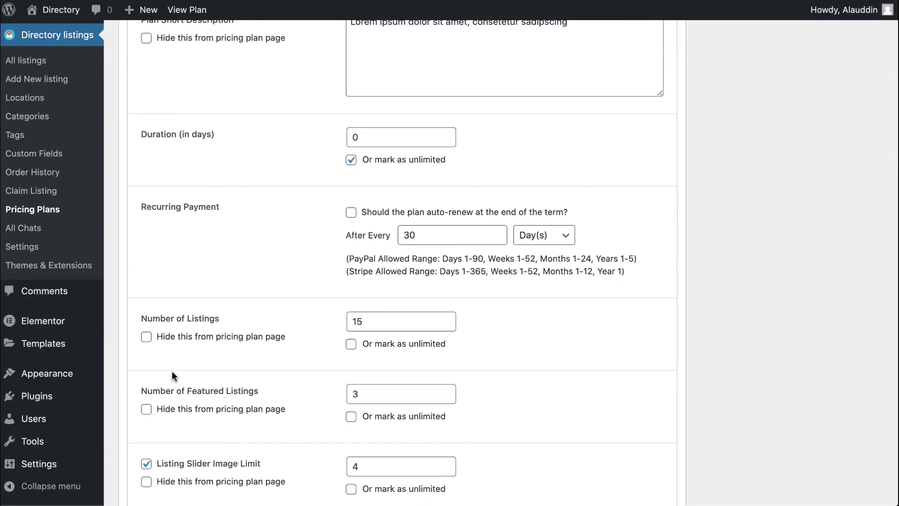
pyautogui.scroll(-3, 190, 344)
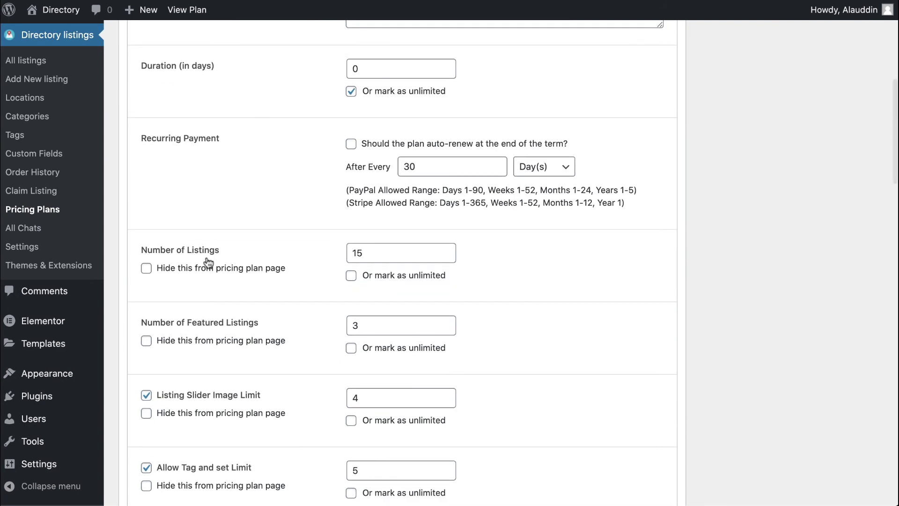
pyautogui.scroll(-15, 258, 223)
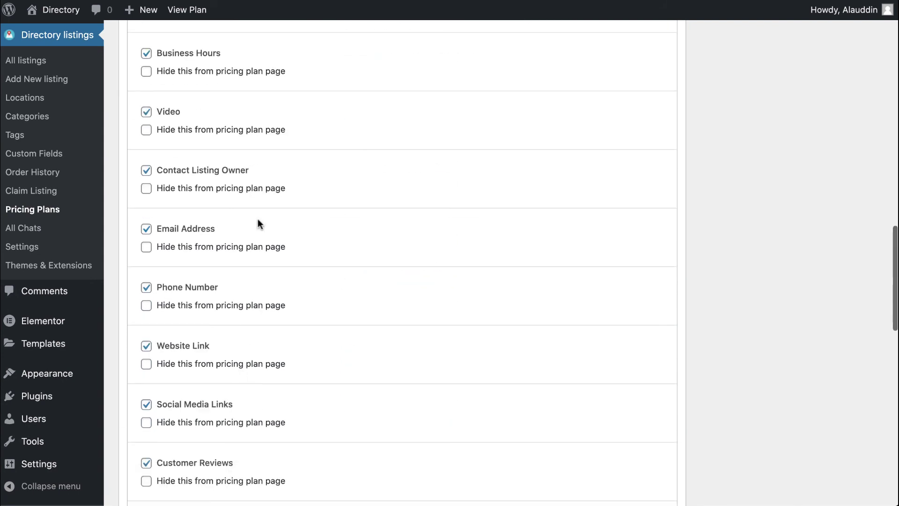
pyautogui.scroll(-7, 257, 223)
pyautogui.scroll(-17, 258, 218)
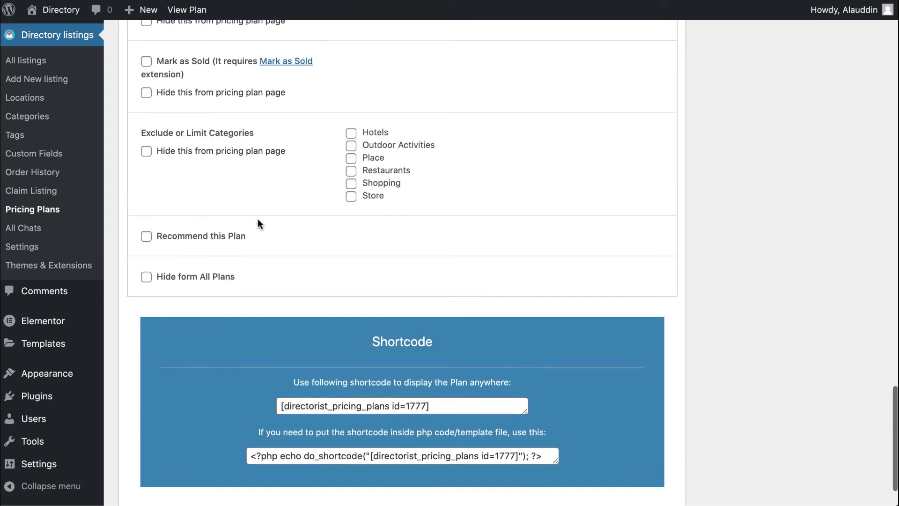
# - Review the Free Plan's feature options from business hours to category limits, and return to the pricing plans list
pyautogui.scroll(11, 257, 218)
pyautogui.scroll(1, 258, 221)
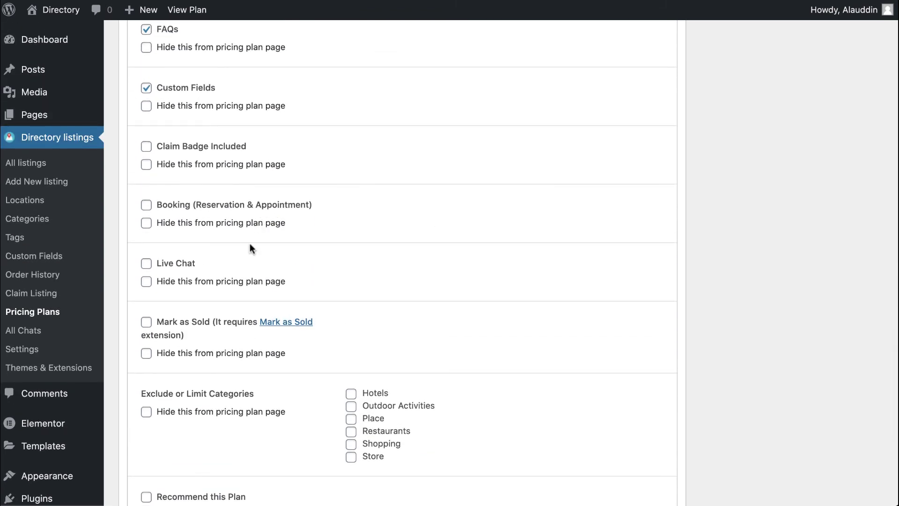
pyautogui.scroll(9, 215, 184)
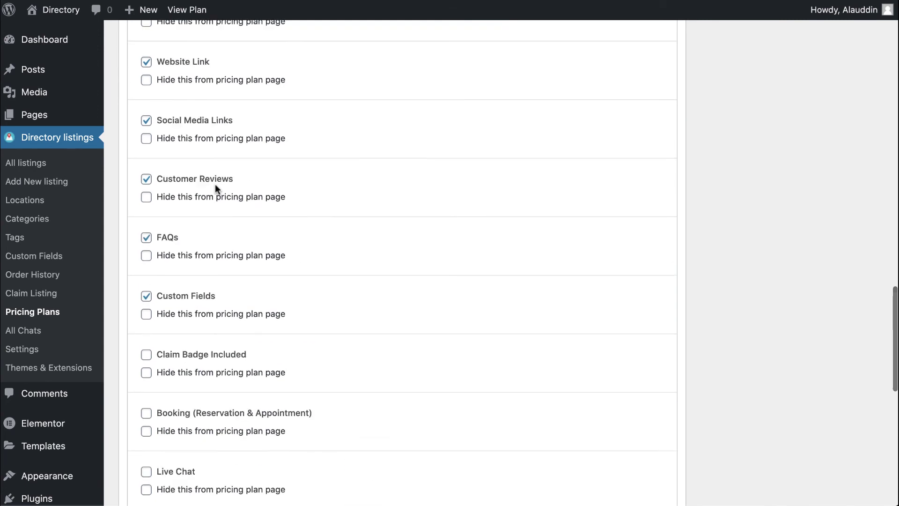
pyautogui.scroll(13, 240, 336)
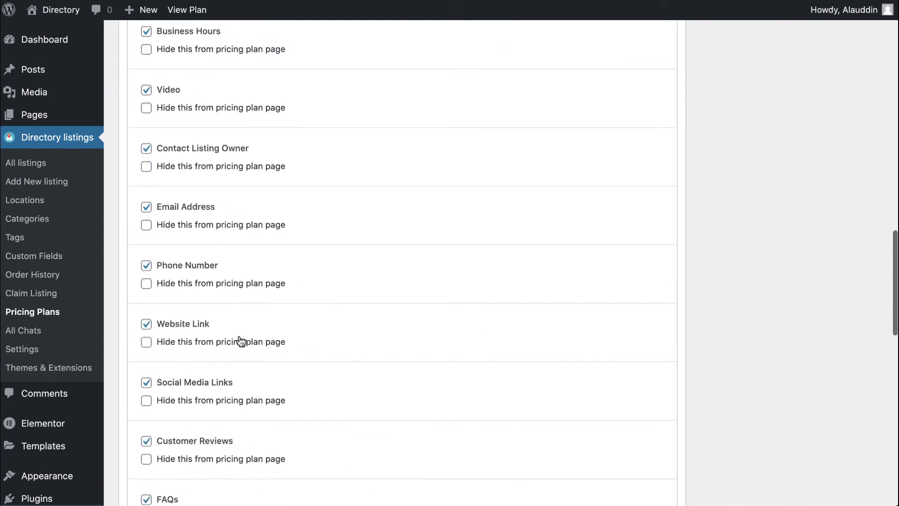
pyautogui.scroll(-8, 209, 423)
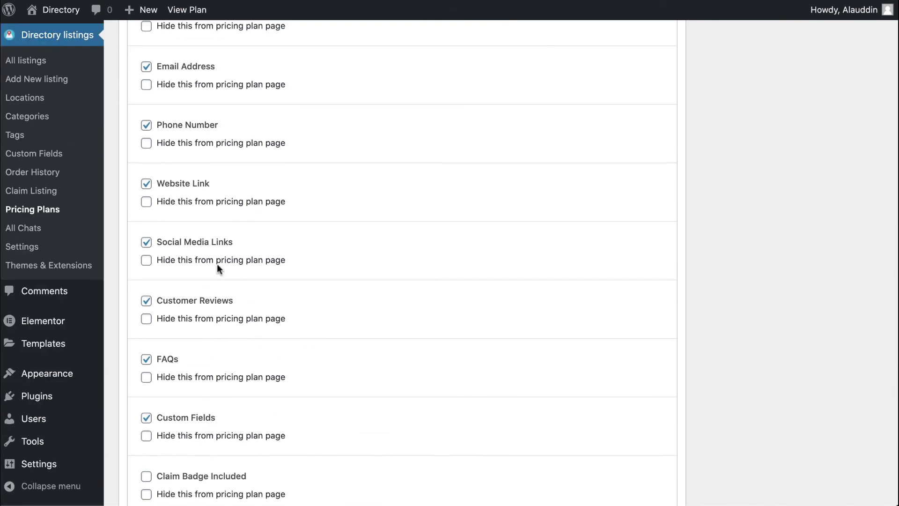
pyautogui.scroll(-17, 213, 218)
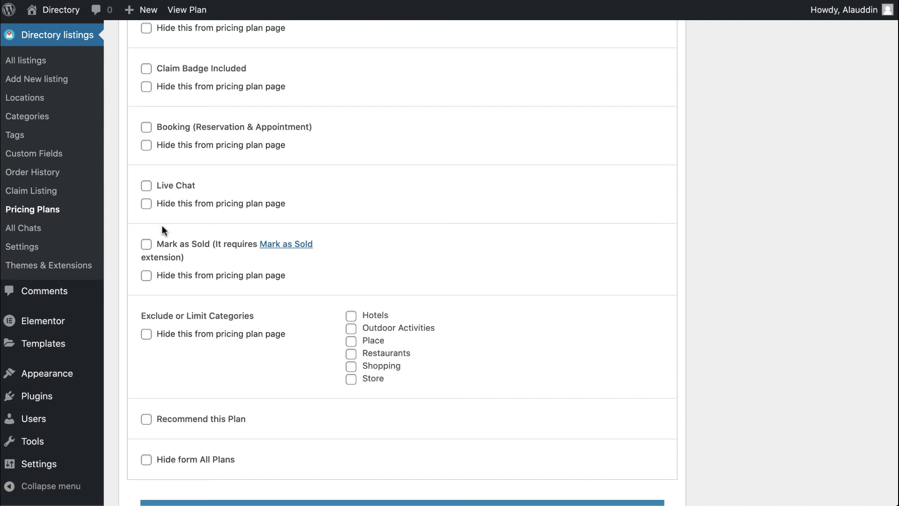
pyautogui.scroll(17, 196, 295)
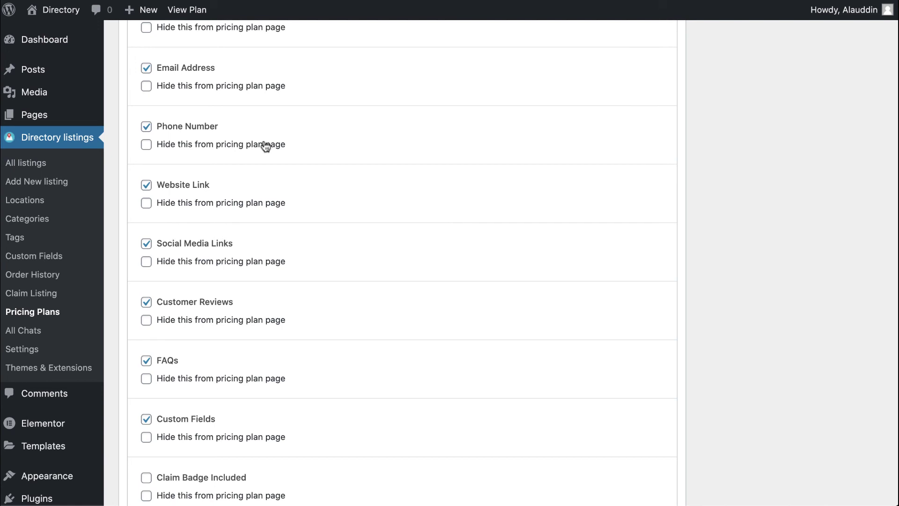
pyautogui.click(26, 331)
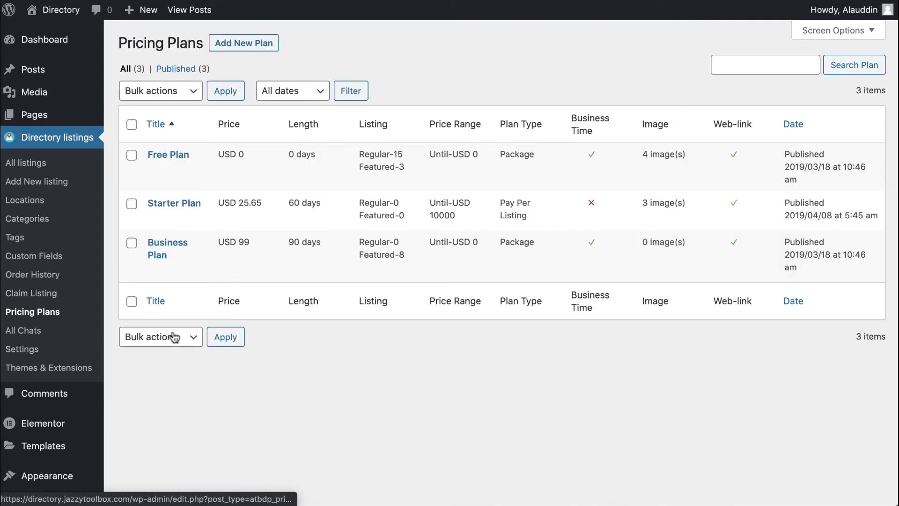
# - Visit the live site, go to the Add Your Listing page and compare the features of the three pricing plans
pyautogui.moveTo(49, 10)
pyautogui.click(45, 34)
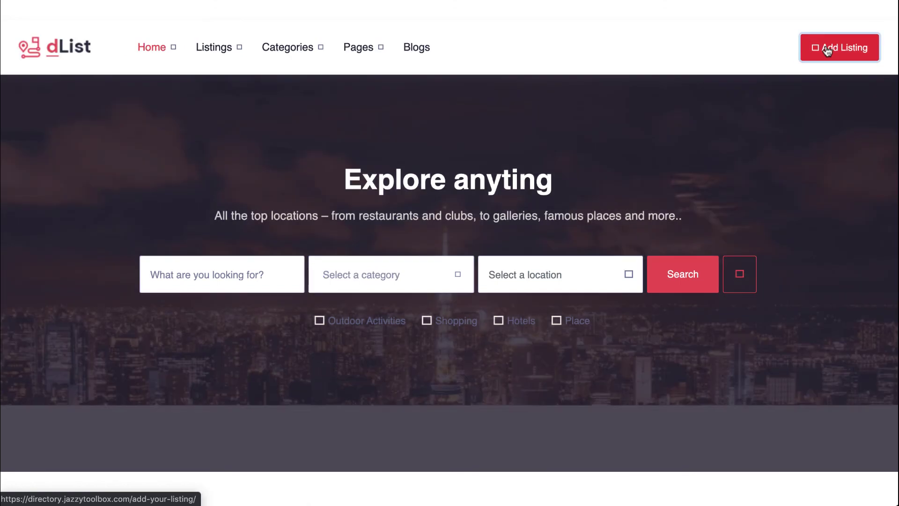
pyautogui.click(828, 49)
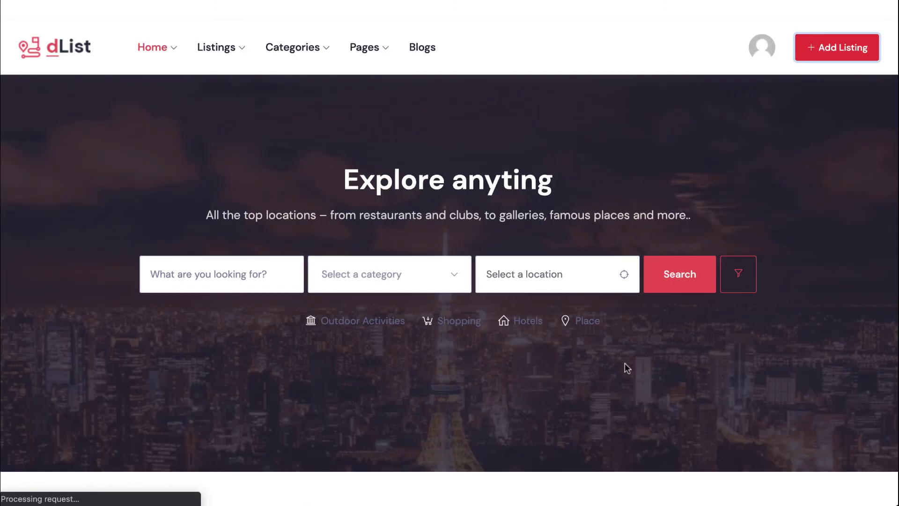
pyautogui.scroll(-12, 629, 426)
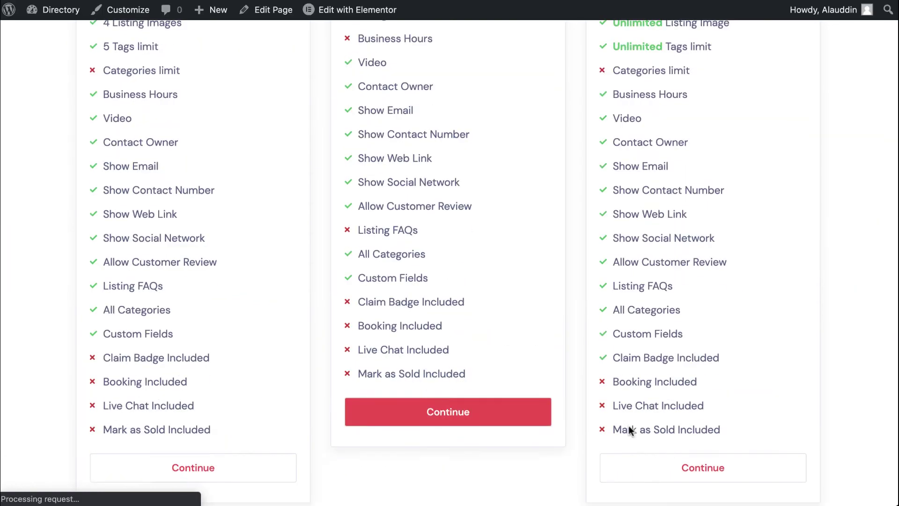
pyautogui.click(513, 295)
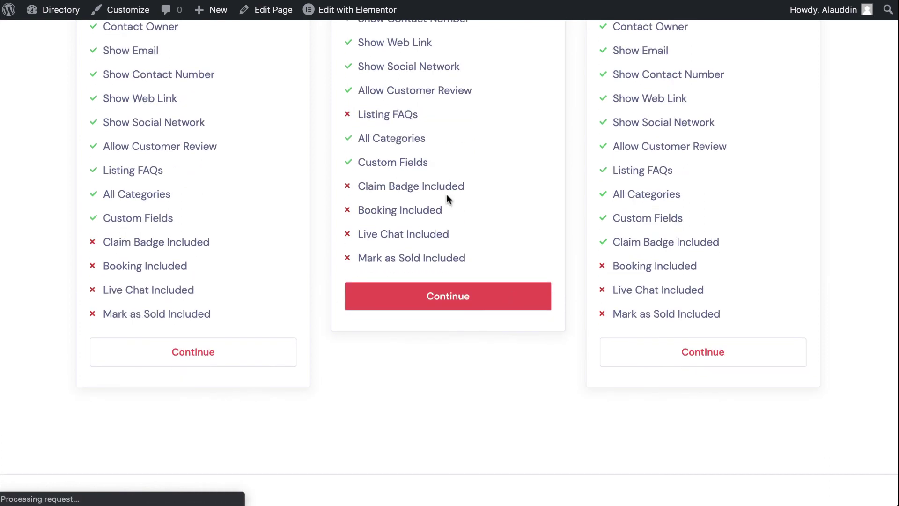
pyautogui.scroll(7, 446, 194)
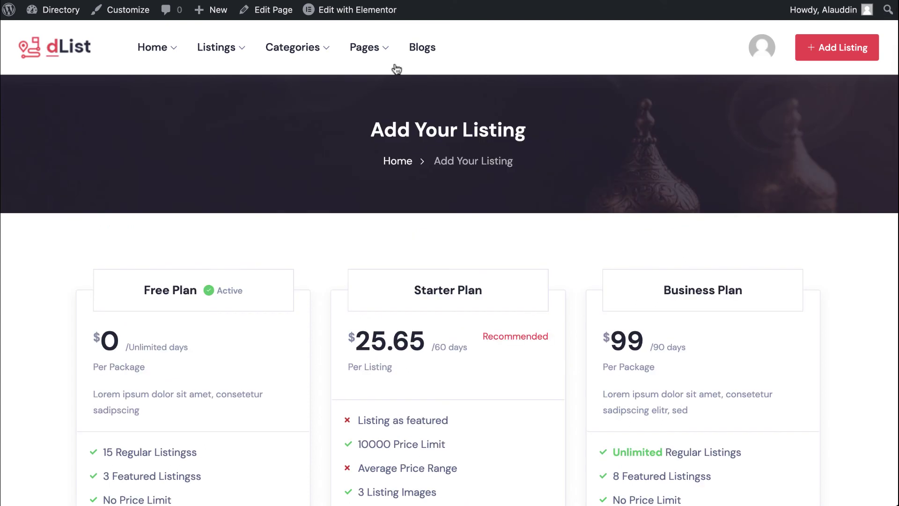
# - Open the front-end user dashboard and examine the active listings table across to its status and actions columns
pyautogui.moveTo(379, 55)
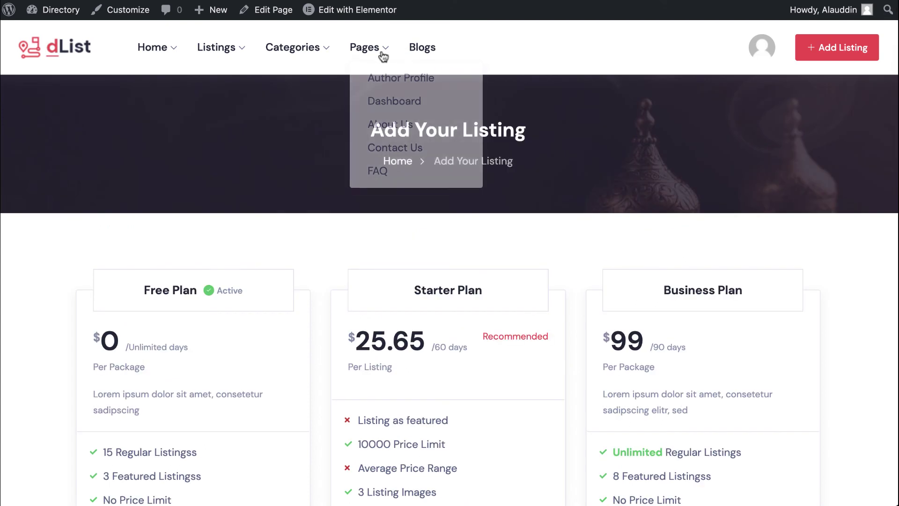
pyautogui.click(383, 107)
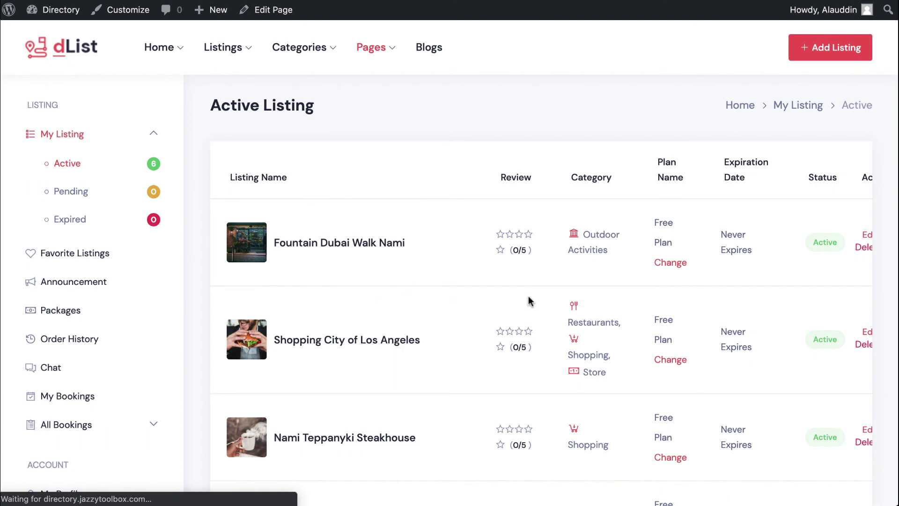
pyautogui.hscroll(2, 529, 299)
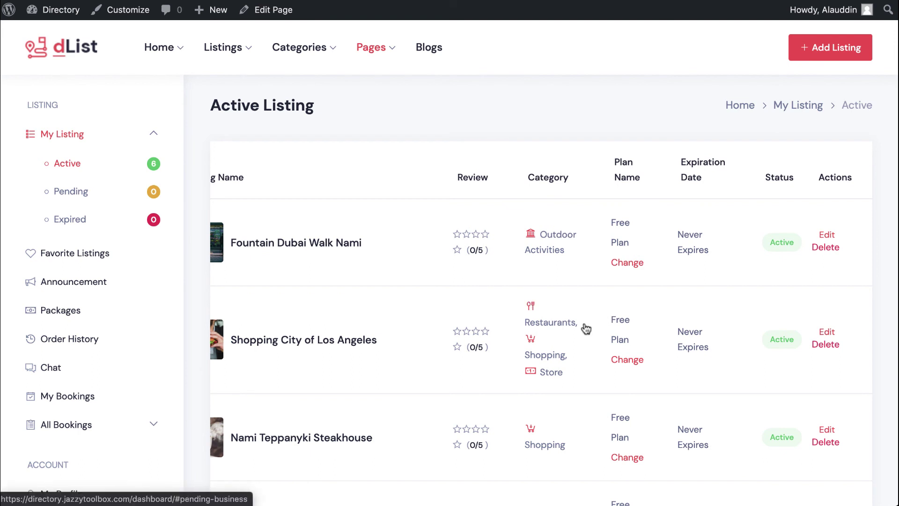
pyautogui.hscroll(-2, 400, 337)
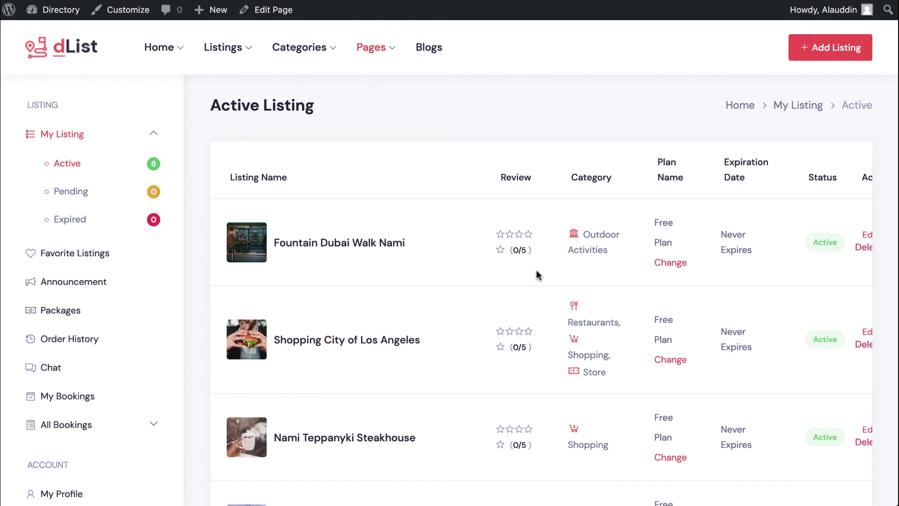
pyautogui.hscroll(2, 536, 271)
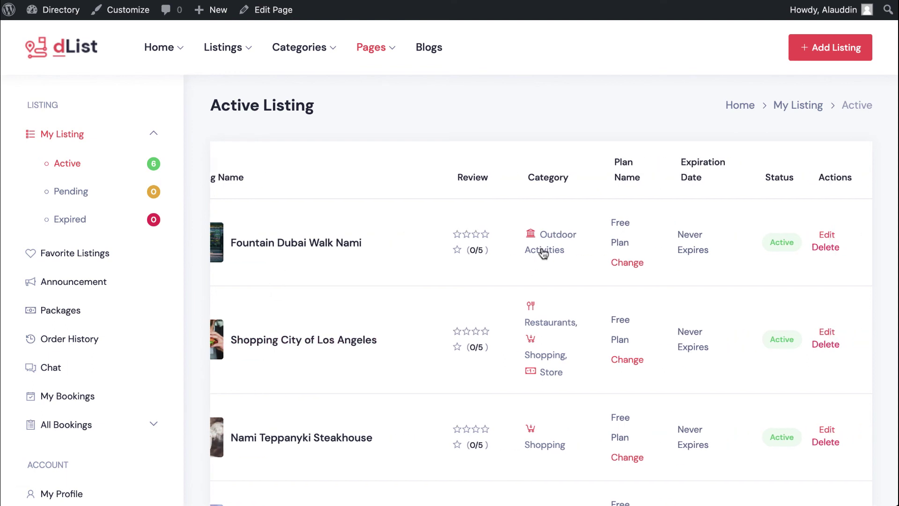
# - Open the Fountain Dubai Walk Nami listing for editing and look through its update form down to the map section
pyautogui.click(827, 235)
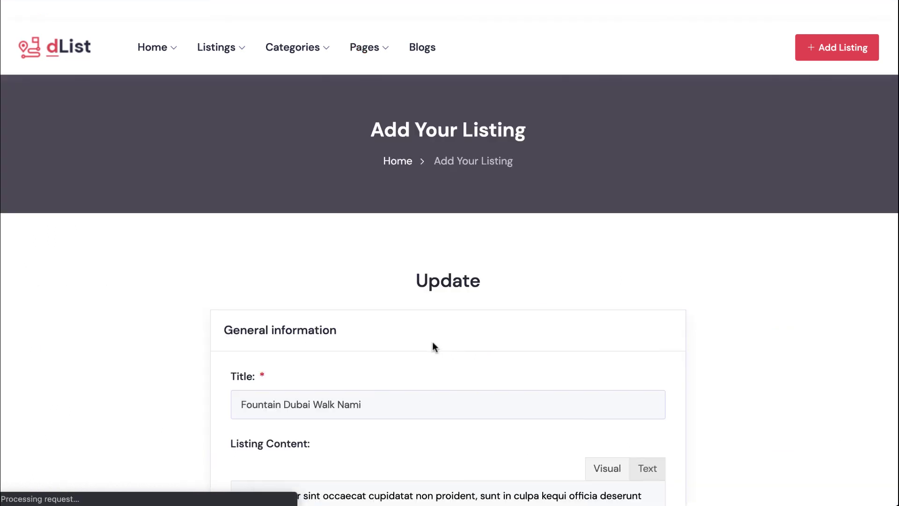
pyautogui.scroll(-20, 318, 328)
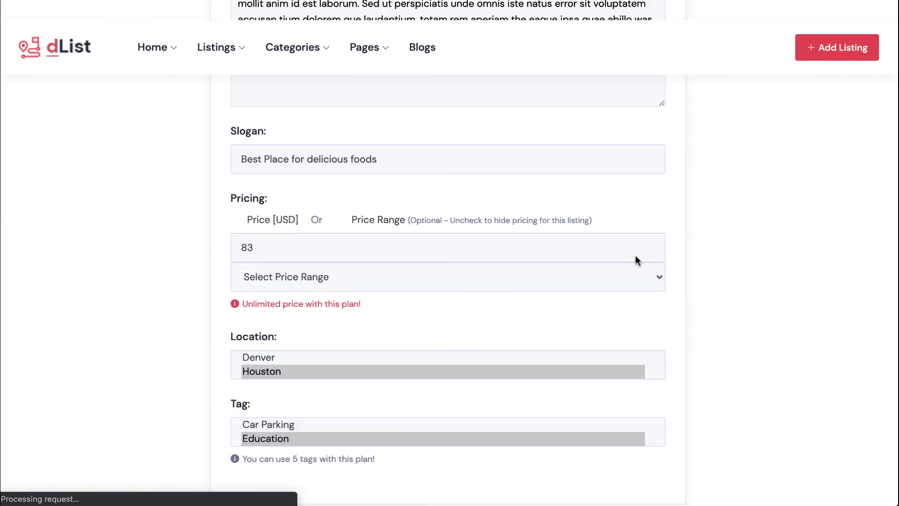
pyautogui.scroll(-15, 317, 330)
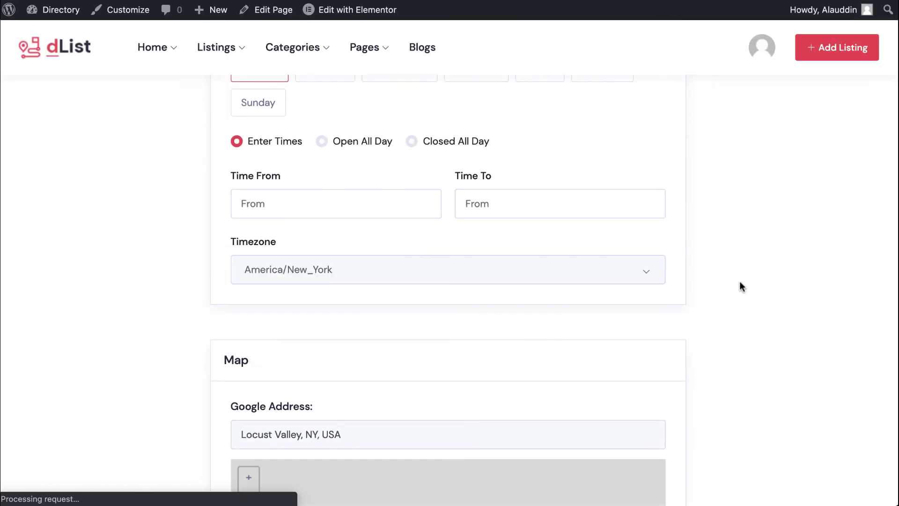
# - Review the rest of the listing's update form, from the map and booking options to the images, video URL and agreement checkboxes
pyautogui.scroll(-10, 677, 436)
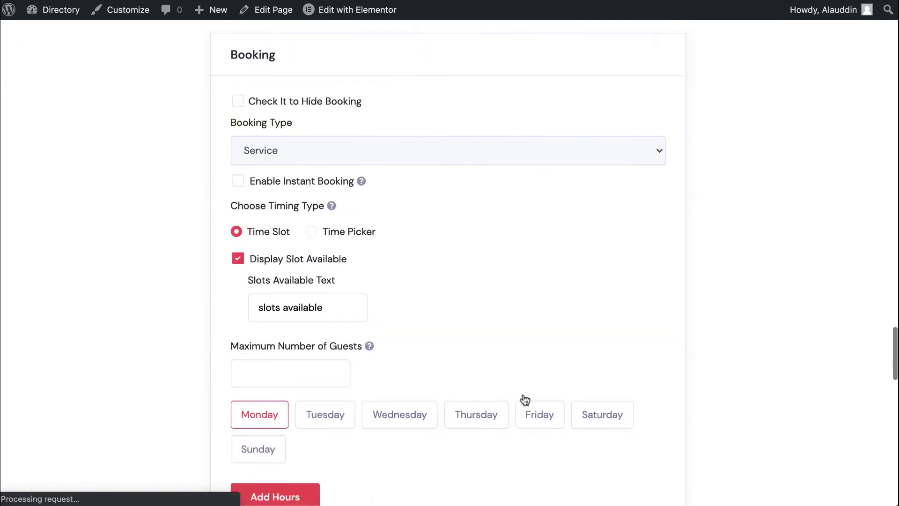
pyautogui.scroll(-5, 555, 429)
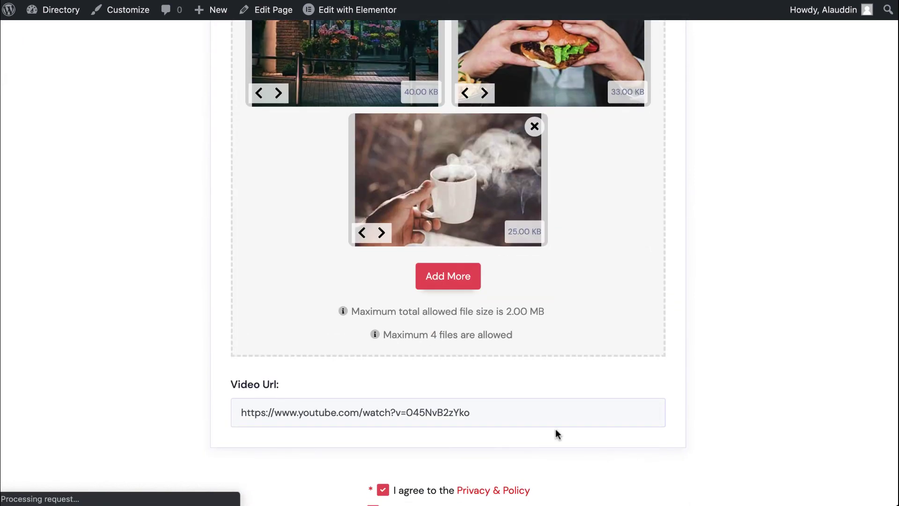
pyautogui.scroll(-6, 555, 434)
pyautogui.scroll(5, 557, 433)
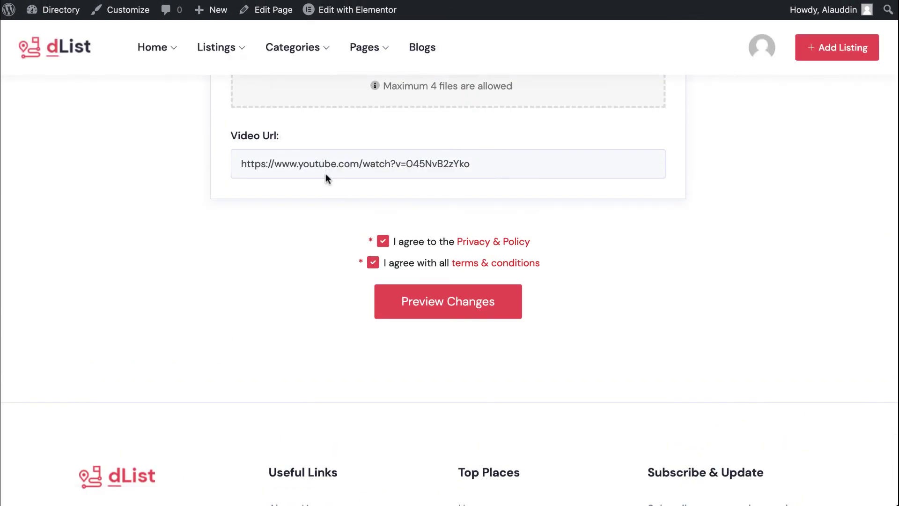
# - Return to the WordPress admin dashboard and open the settings of the directory listings
pyautogui.moveTo(54, 17)
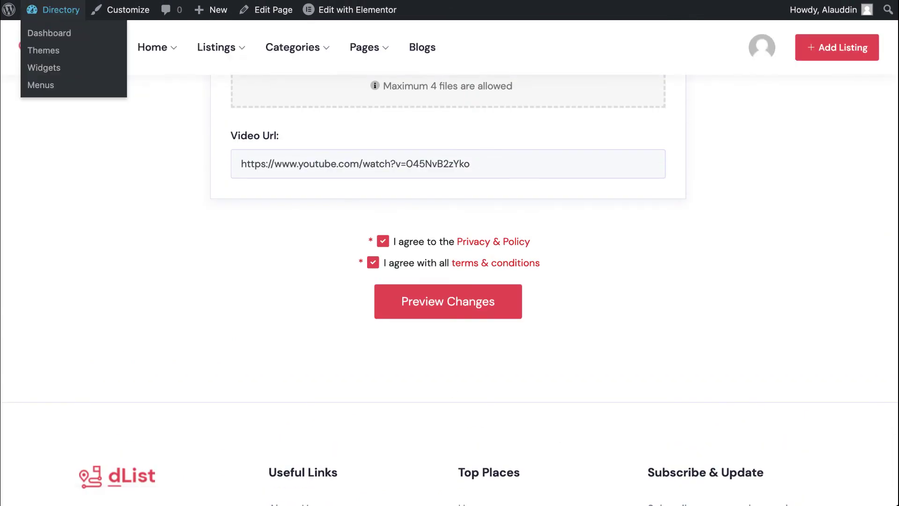
pyautogui.click(52, 36)
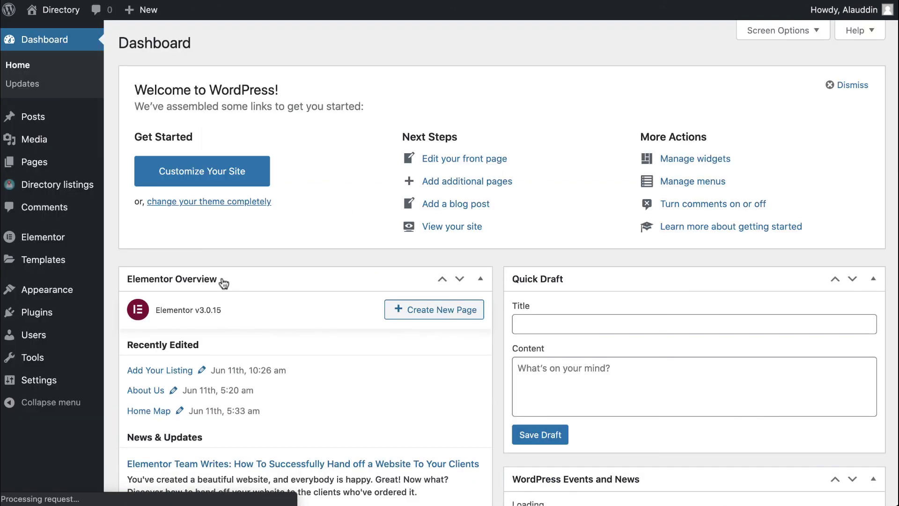
pyautogui.click(33, 185)
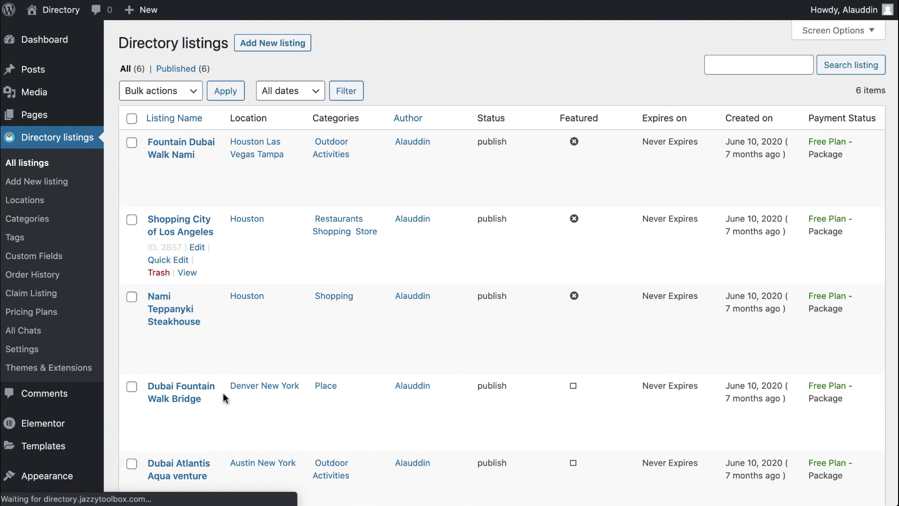
pyautogui.click(33, 352)
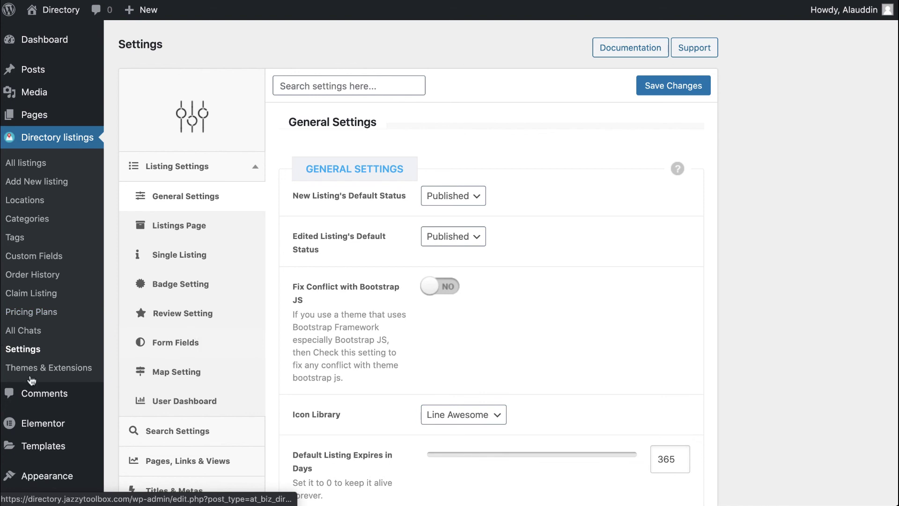
# - Open the Monetization Settings and look at the available choices for Monetize Using and the payment gateway sections
pyautogui.scroll(-10, 41, 341)
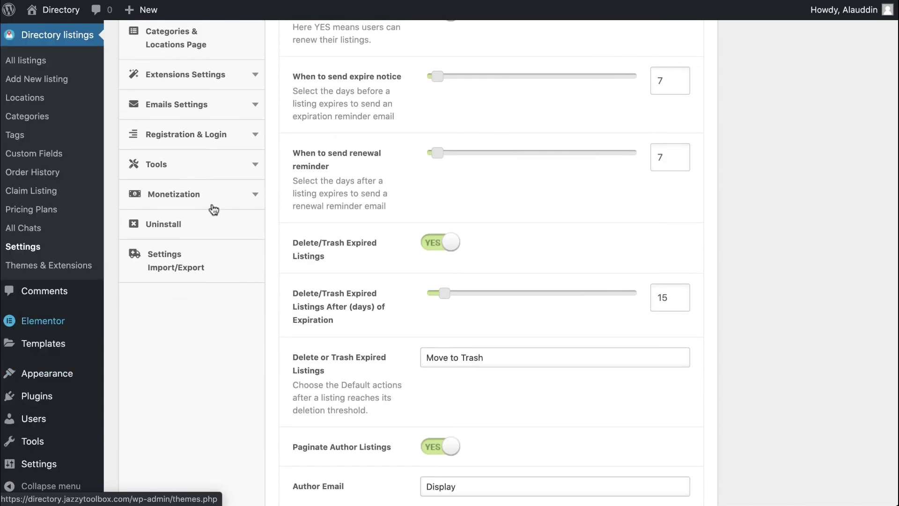
pyautogui.click(237, 201)
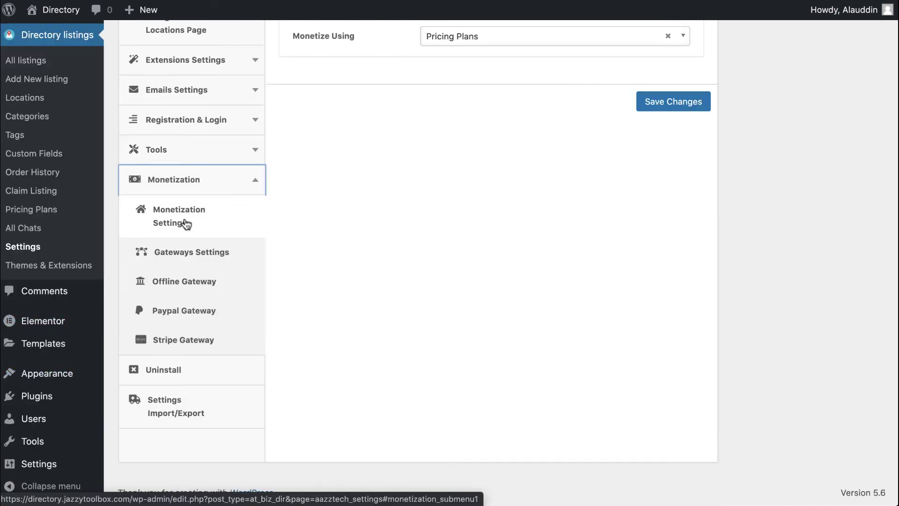
pyautogui.click(186, 226)
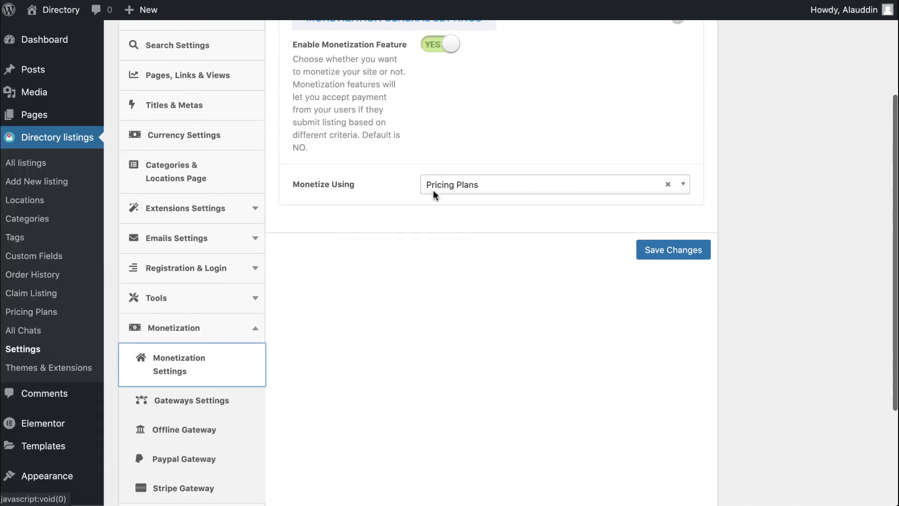
pyautogui.click(465, 188)
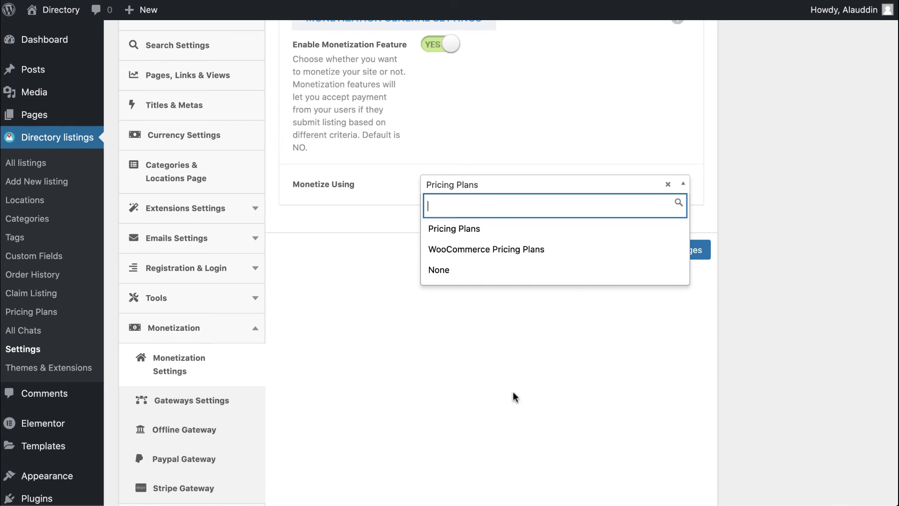
pyautogui.scroll(-3, 287, 354)
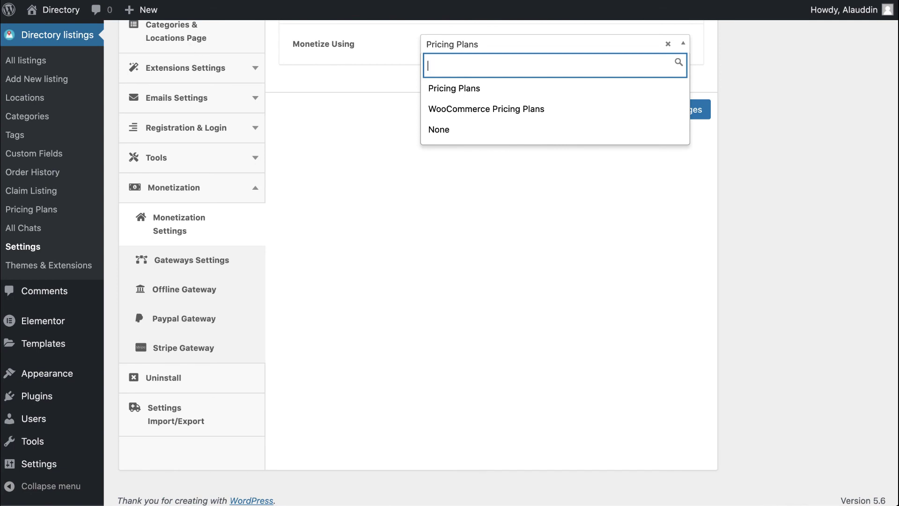
pyautogui.click(93, 0)
pyautogui.scroll(6, 195, 168)
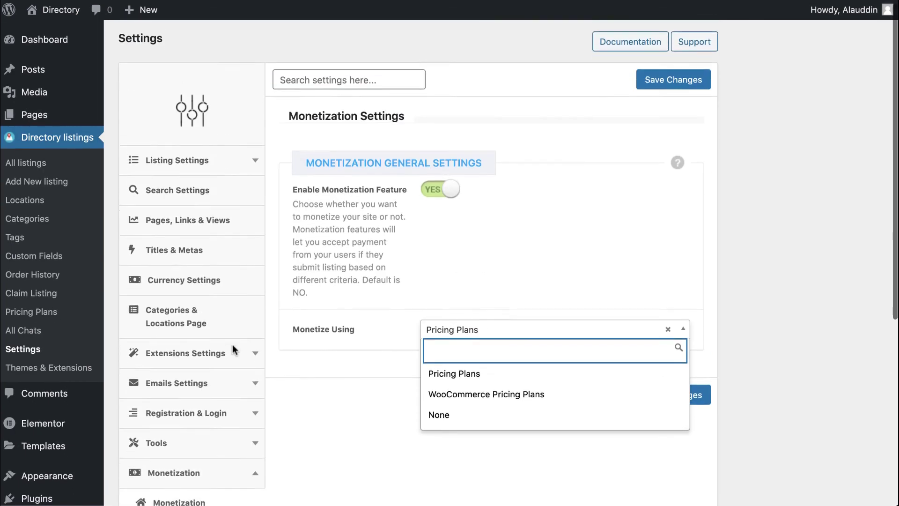
pyautogui.scroll(-6, 233, 349)
pyautogui.scroll(1, 176, 224)
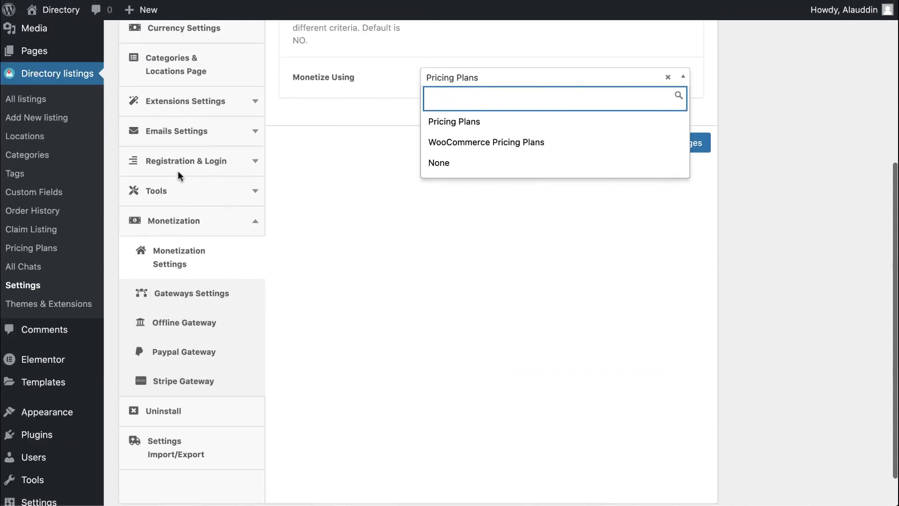
# - Open the general Extensions Settings and review the extension toggles from Business Hour to Booking
pyautogui.click(180, 103)
pyautogui.click(194, 105)
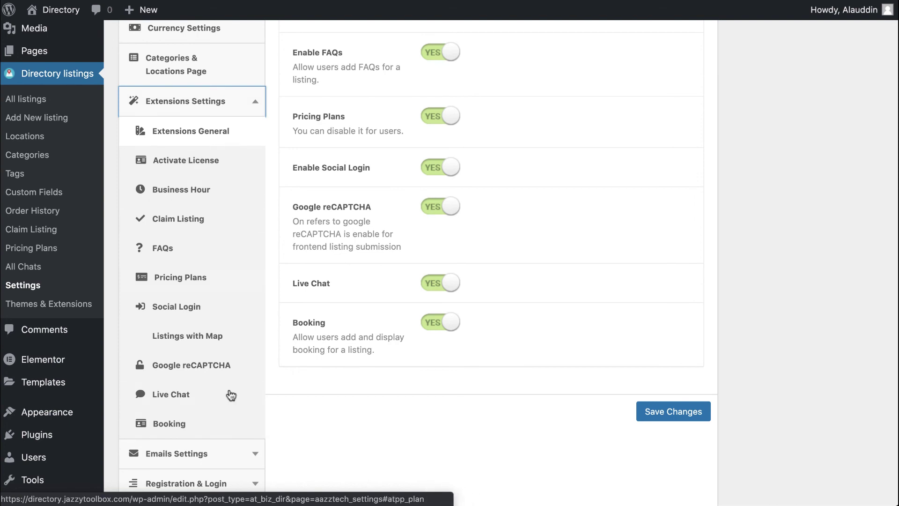
pyautogui.scroll(5, 342, 251)
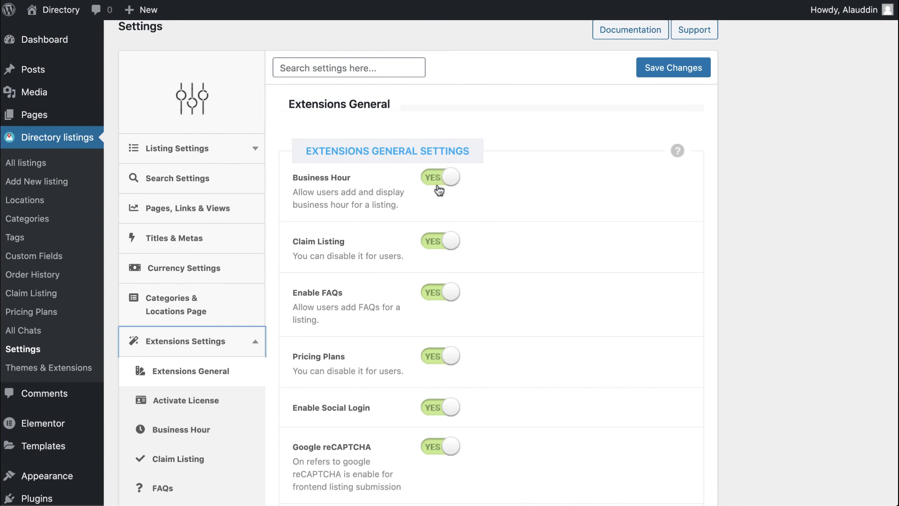
pyautogui.scroll(-1, 410, 305)
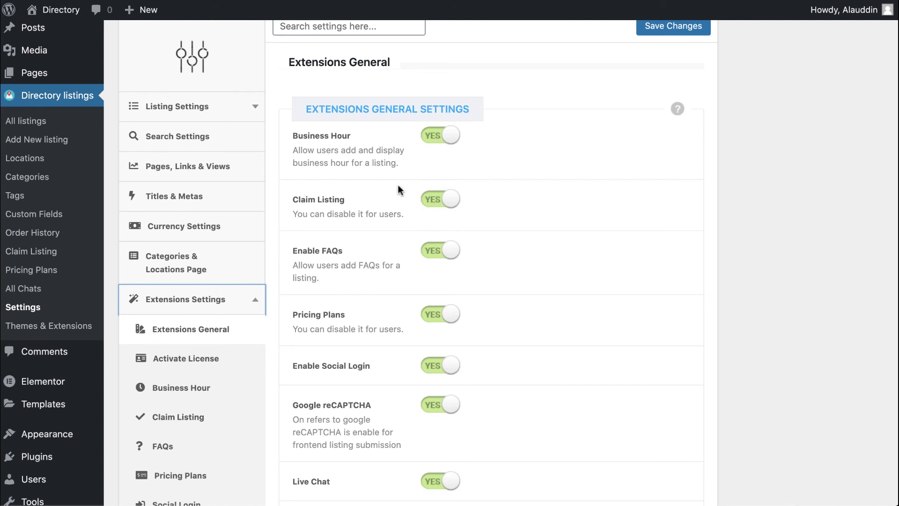
pyautogui.click(140, 192)
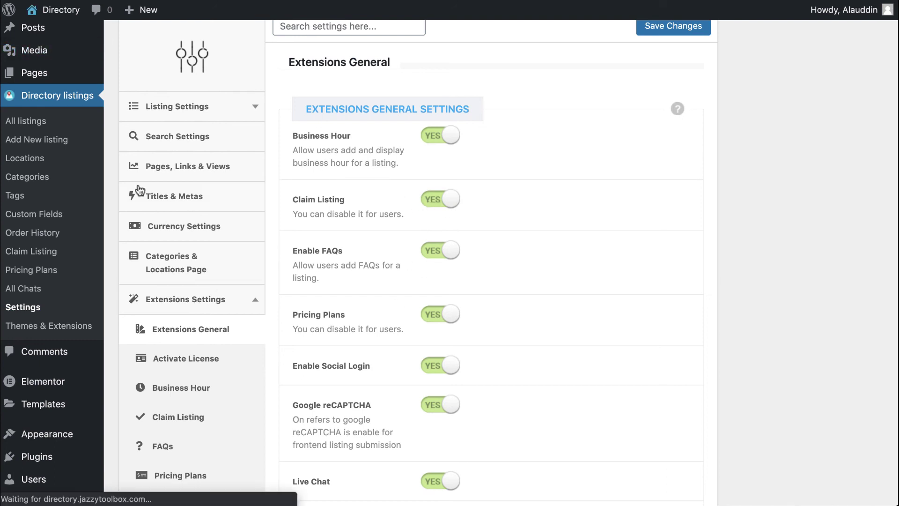